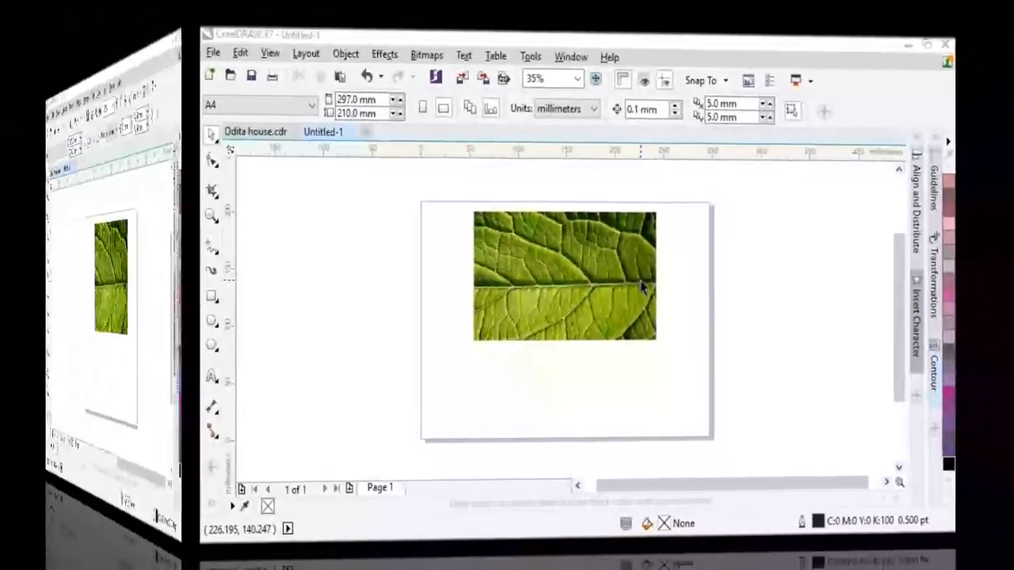
- Draw an ellipse about 43 × 33 mm, place a copy on the leaf's upper-left area, and move the unfilled duplicate beside the image
{"action": "left_click", "coordinate": [34, 325]}
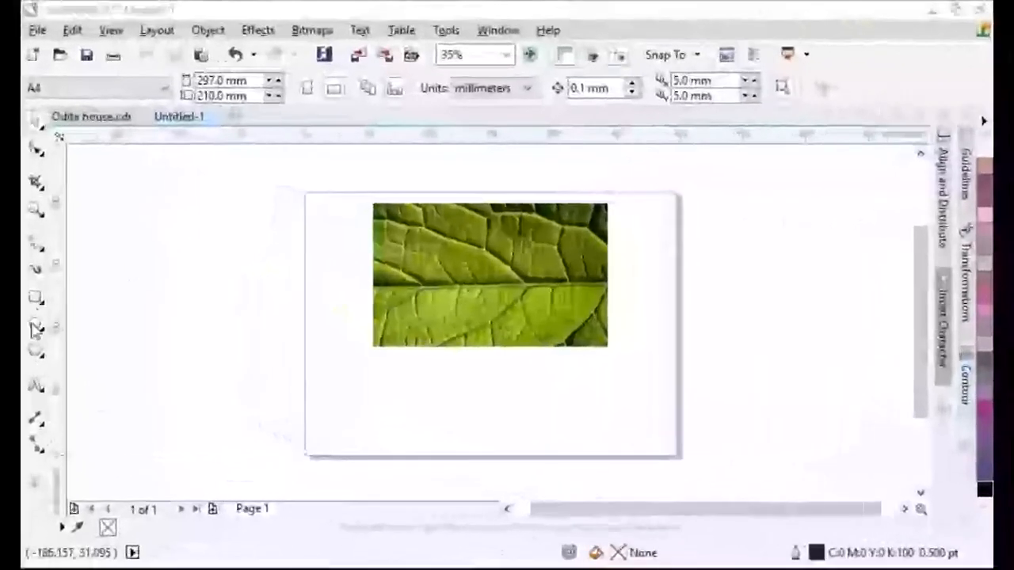
{"action": "left_click_drag", "start_coordinate": [248, 253], "coordinate": [176, 276]}
{"action": "key", "text": "space"}
{"action": "left_click_drag", "start_coordinate": [261, 281], "coordinate": [413, 264]}
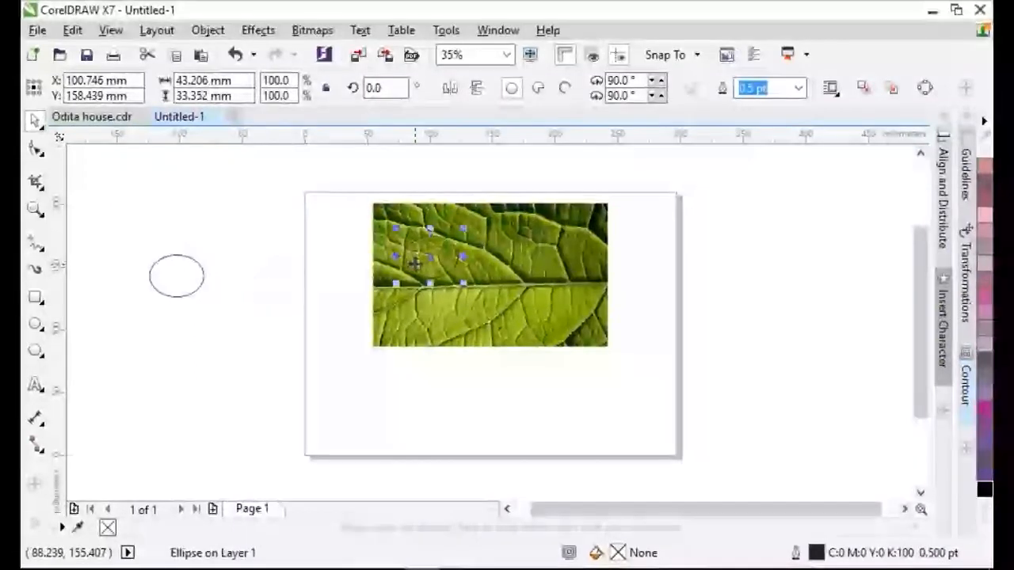
{"action": "left_click_drag", "start_coordinate": [197, 275], "coordinate": [357, 254]}
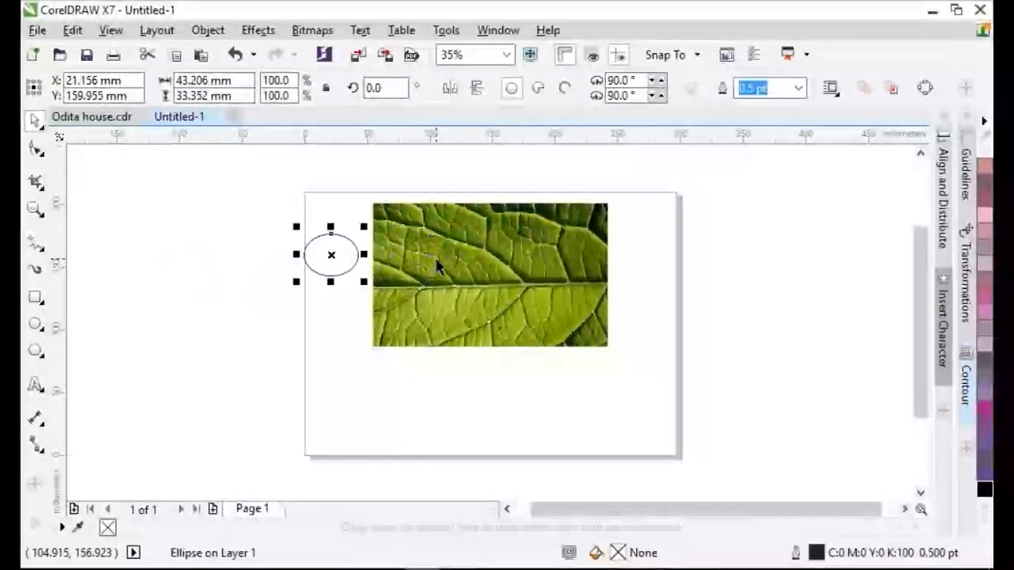
- Apply a linear black-to-white fountain fill to the ellipse on the leaf, running diagonally from its upper left to its lower right
{"action": "scroll", "coordinate": [432, 254], "scroll_direction": "up", "scroll_amount": 2}
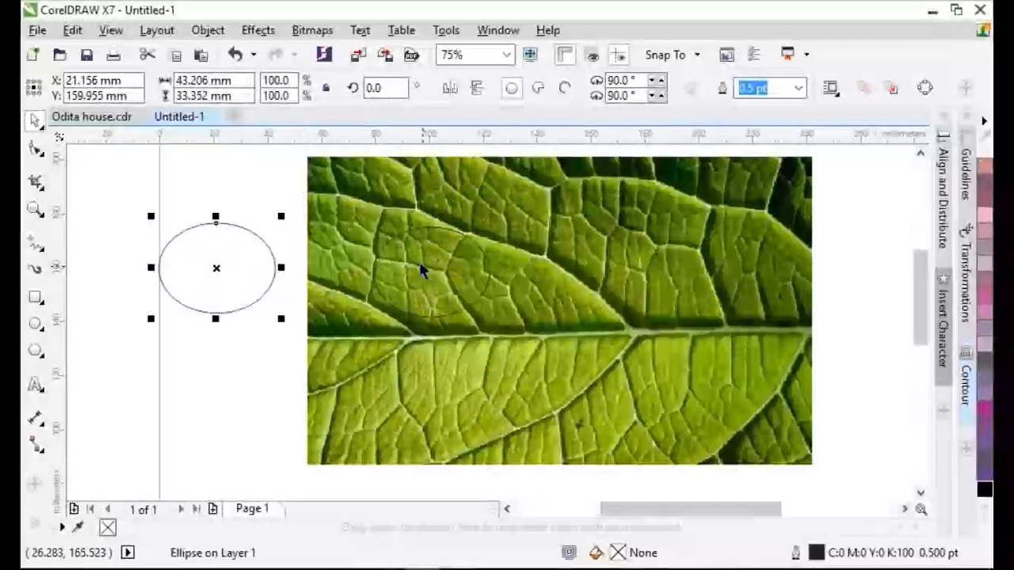
{"action": "left_click_drag", "start_coordinate": [433, 270], "coordinate": [428, 273]}
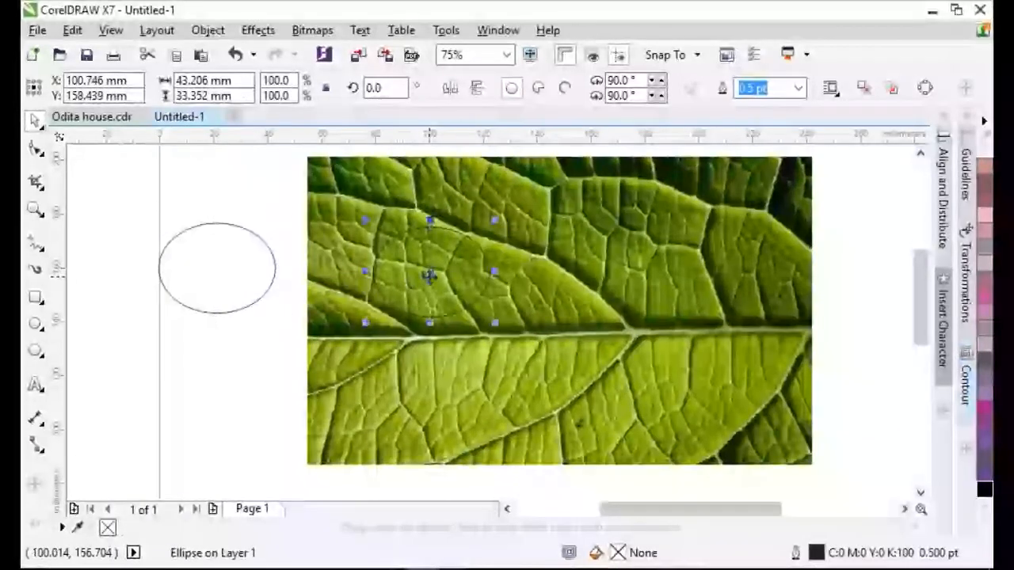
{"action": "left_click", "coordinate": [36, 517]}
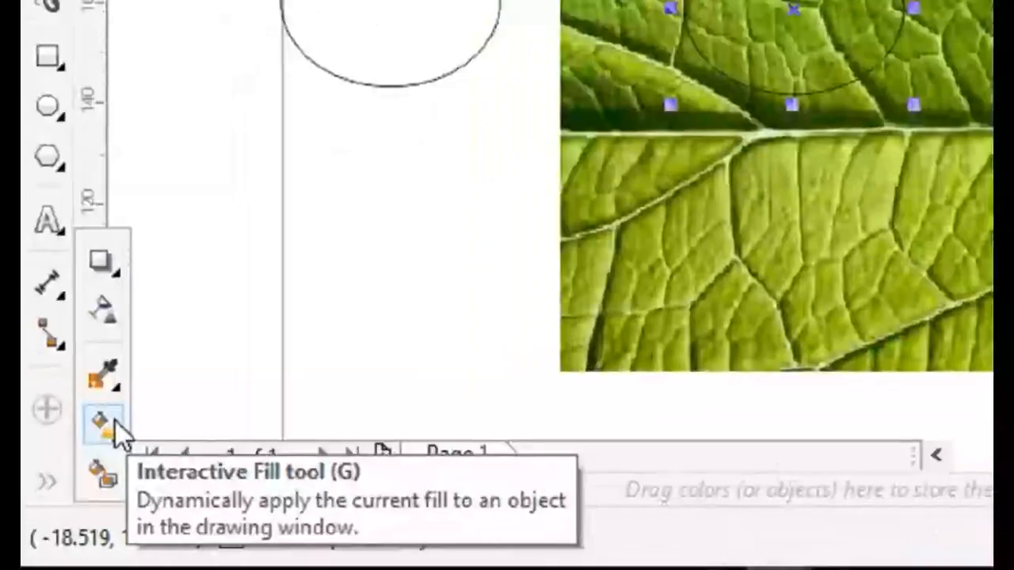
{"action": "left_click", "coordinate": [67, 495]}
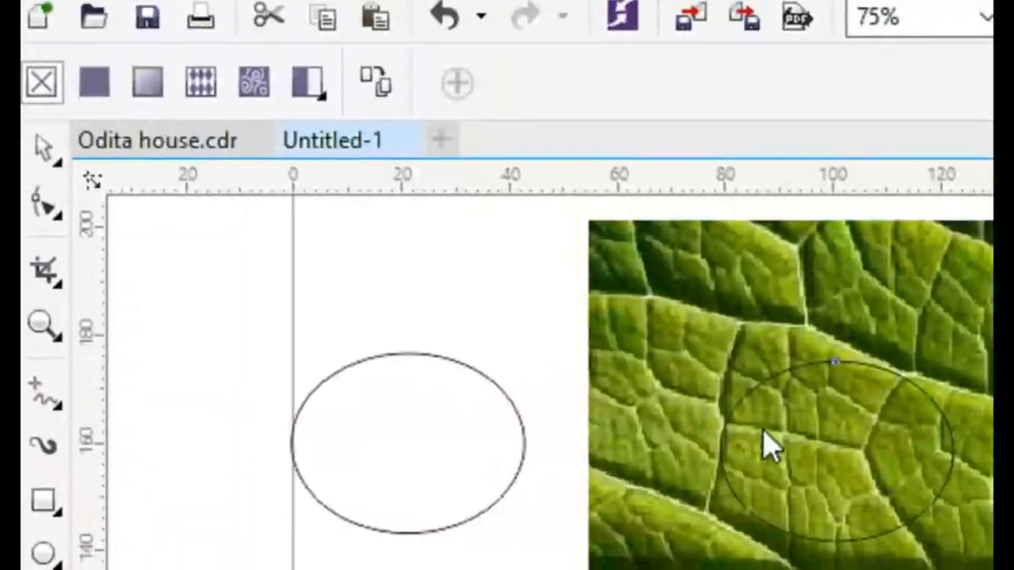
{"action": "left_click_drag", "start_coordinate": [747, 408], "coordinate": [970, 520]}
{"action": "left_click_drag", "start_coordinate": [807, 456], "coordinate": [772, 443]}
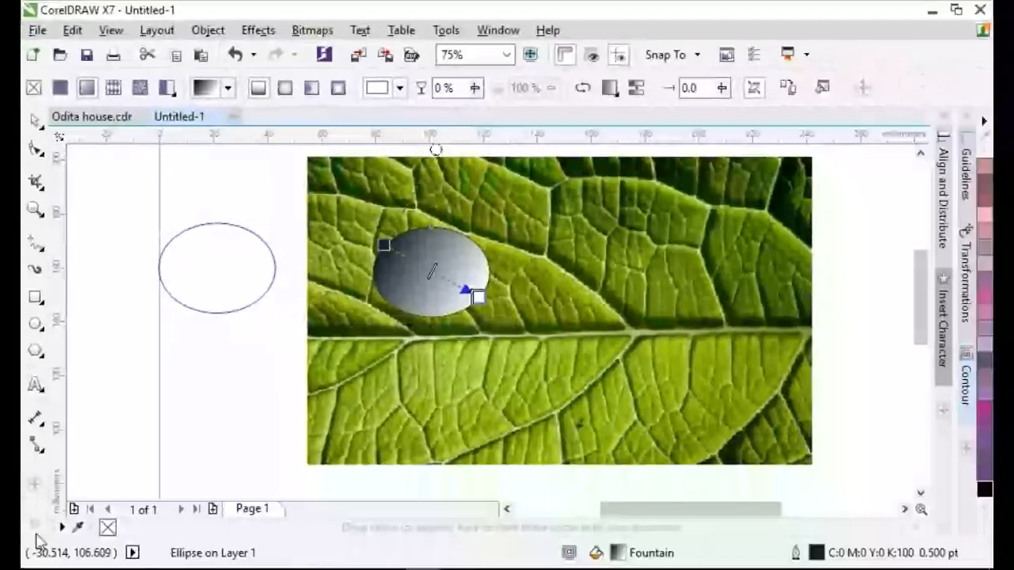
- Remove the outline of the gradient-filled ellipse and set its transparency merge mode to Overlay
{"action": "left_click", "coordinate": [37, 525]}
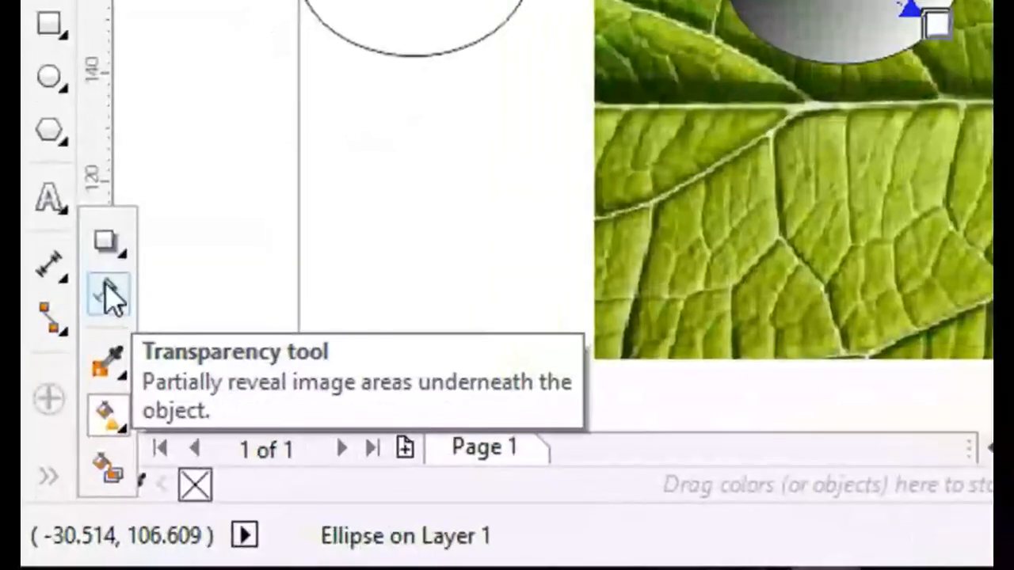
{"action": "left_click", "coordinate": [109, 296]}
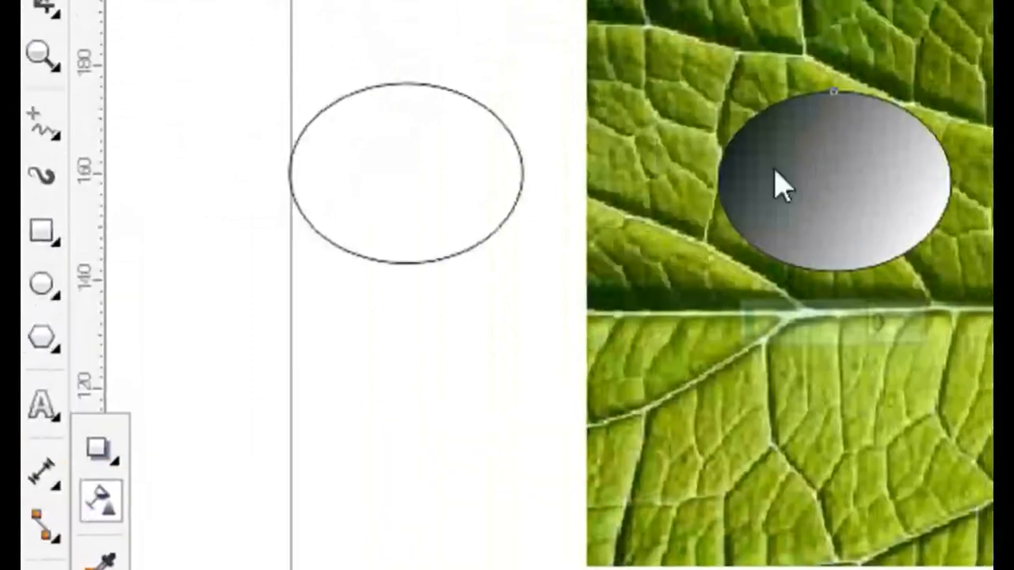
{"action": "left_click", "coordinate": [770, 167]}
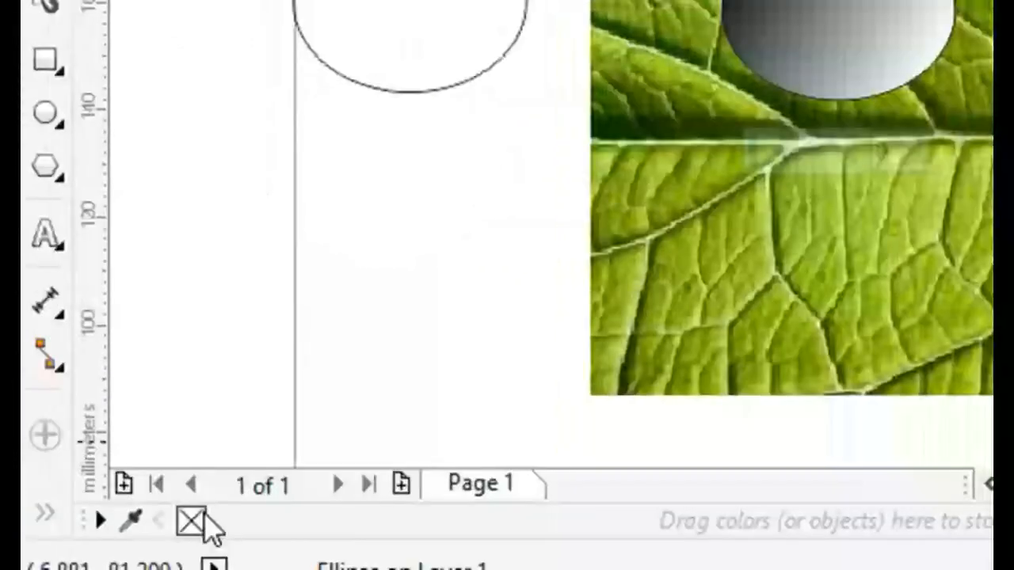
{"action": "right_click", "coordinate": [203, 481]}
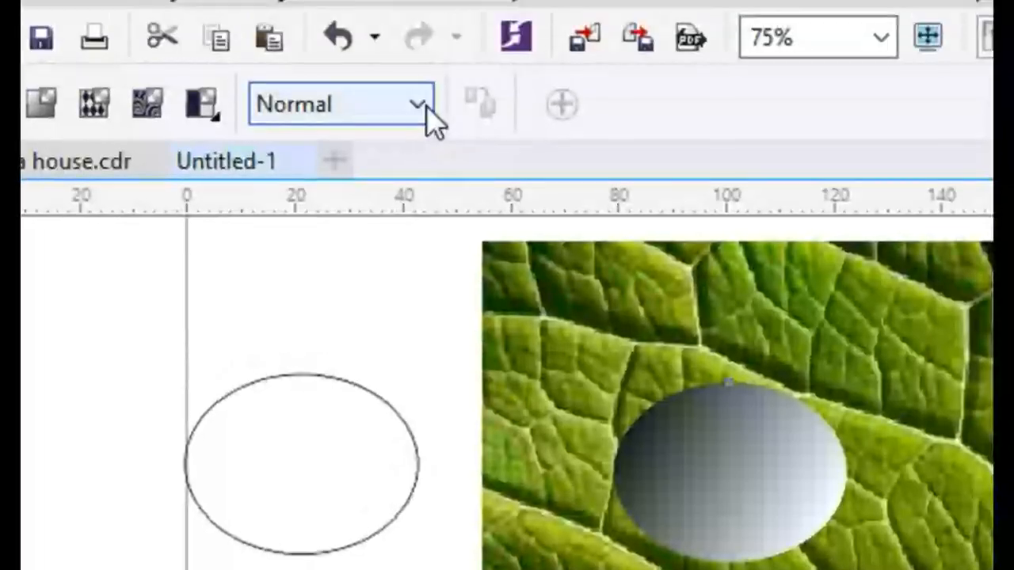
{"action": "left_click", "coordinate": [425, 103]}
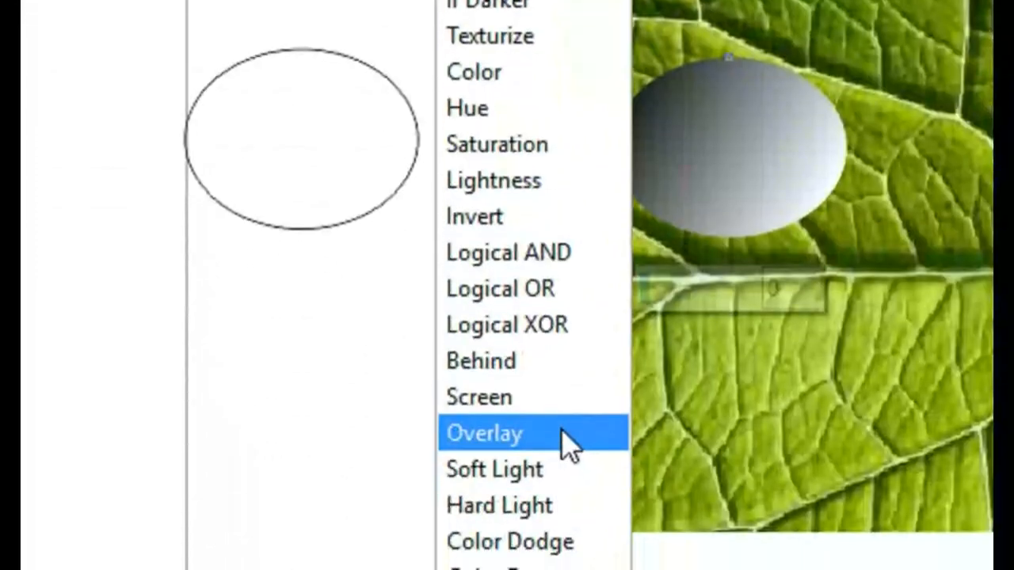
{"action": "left_click", "coordinate": [566, 559]}
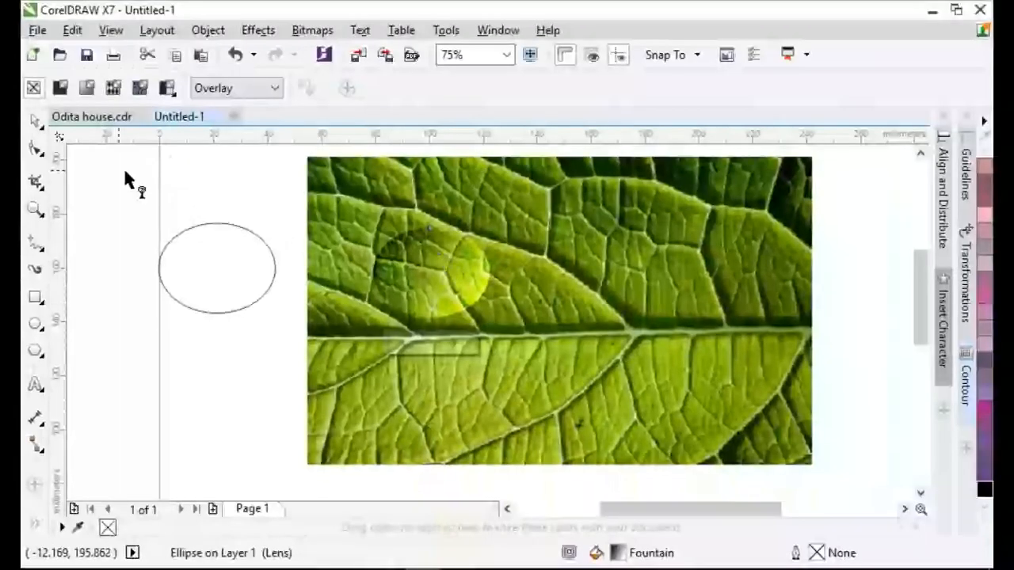
- Move the unfilled ellipse toward the leaf image so that it slightly overlaps the image's left edge
{"action": "left_click", "coordinate": [35, 119]}
{"action": "left_click", "coordinate": [215, 199]}
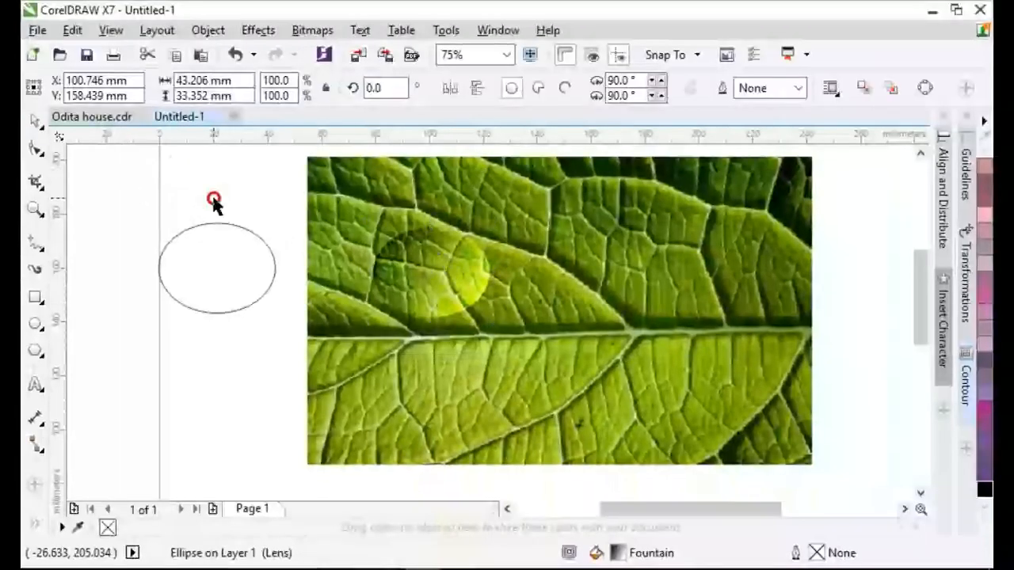
{"action": "left_click", "coordinate": [231, 280]}
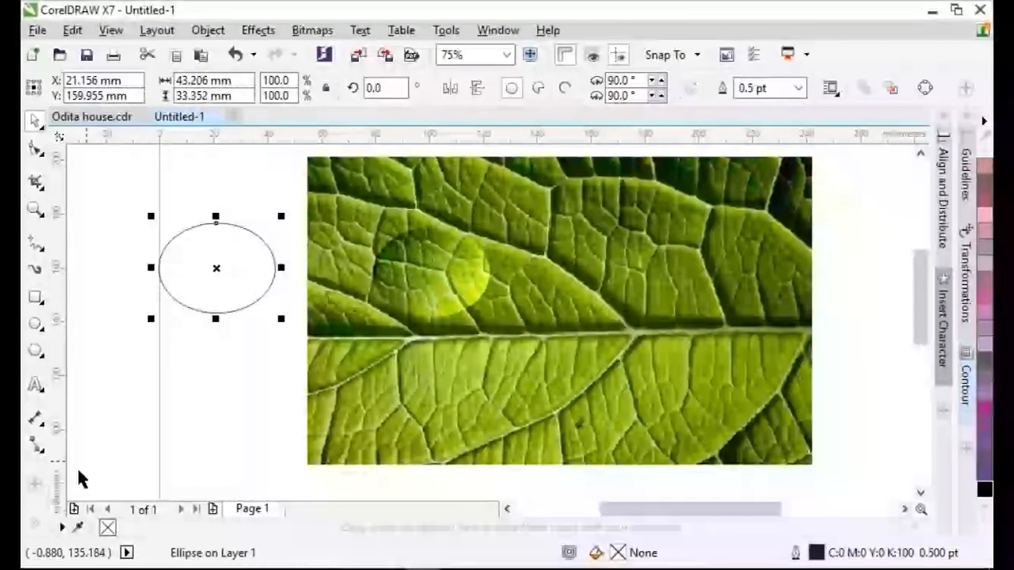
{"action": "scroll", "coordinate": [267, 276], "scroll_direction": "up", "scroll_amount": 1}
{"action": "left_click_drag", "start_coordinate": [269, 275], "coordinate": [295, 288]}
- Add a horizontal drop shadow across the unfilled ellipse and make its feathering spread outward around the edge
{"action": "left_click", "coordinate": [32, 517]}
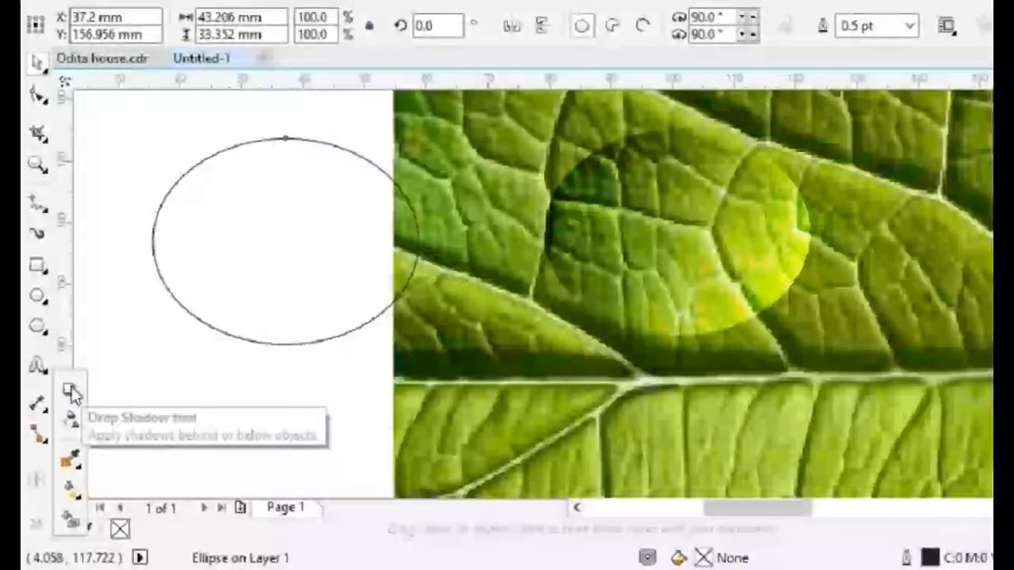
{"action": "left_click", "coordinate": [70, 394]}
{"action": "left_click", "coordinate": [180, 241]}
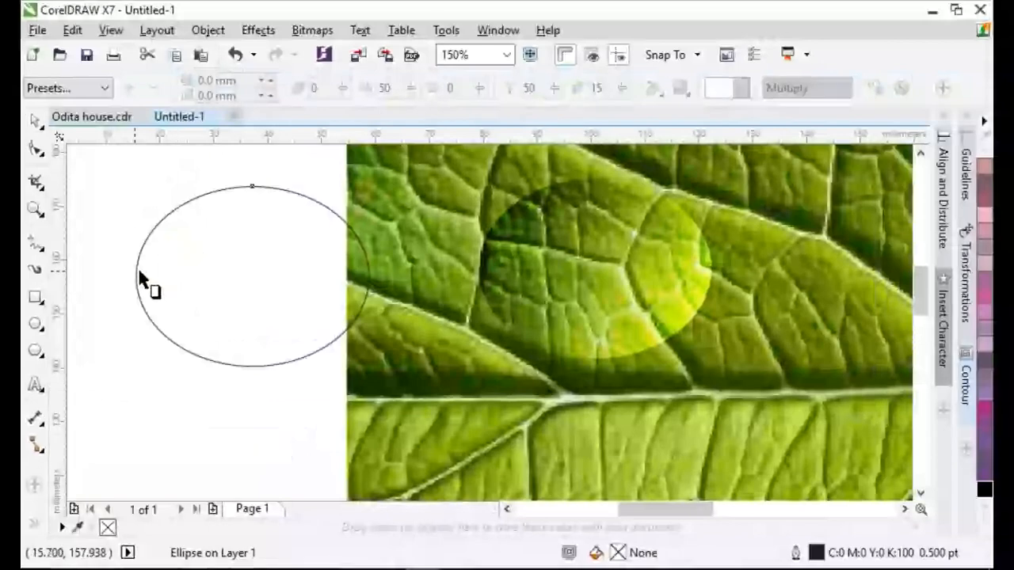
{"action": "left_click_drag", "start_coordinate": [136, 270], "coordinate": [367, 276]}
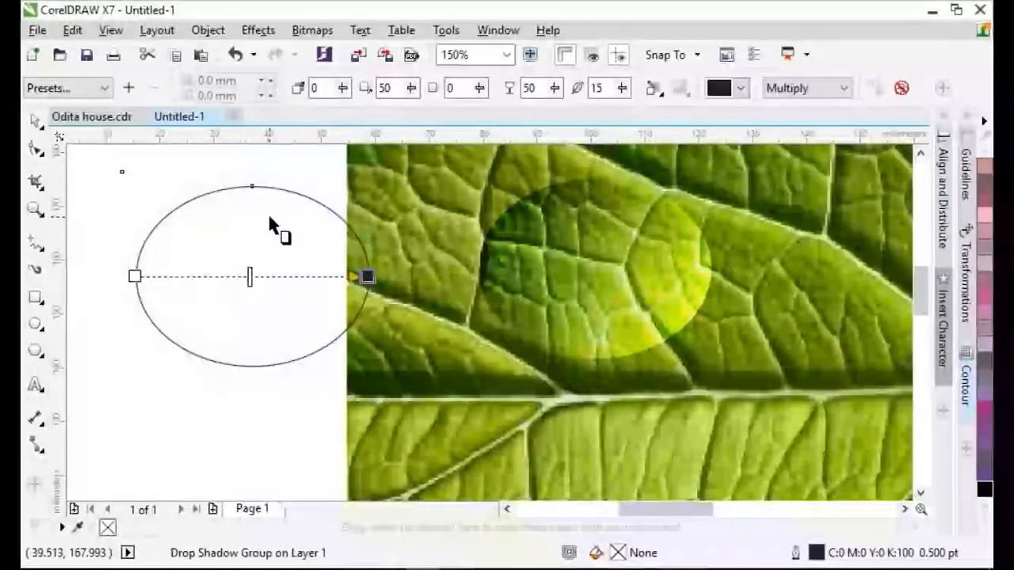
{"action": "left_click", "coordinate": [653, 89]}
{"action": "left_click", "coordinate": [697, 170]}
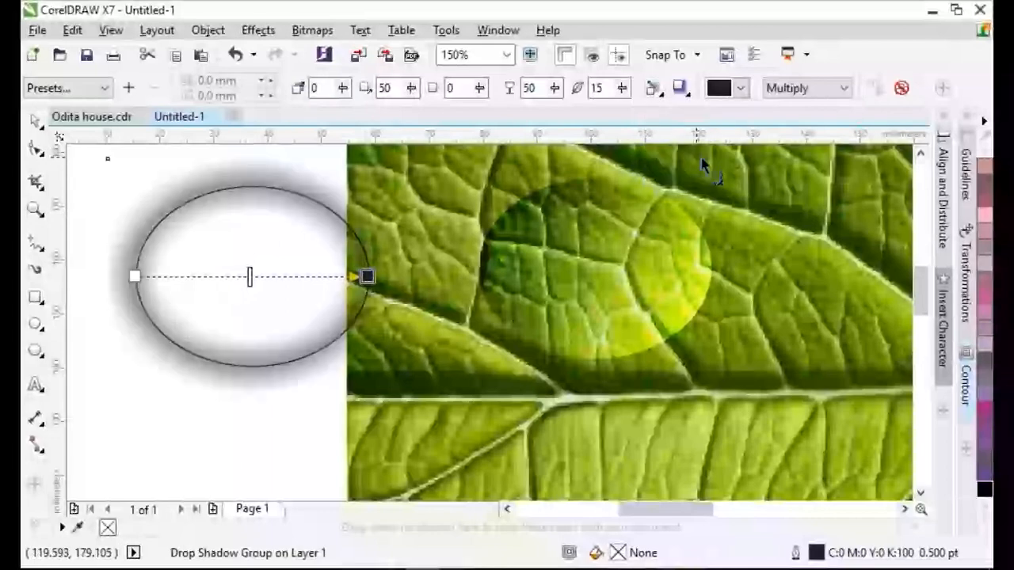
- Set the drop shadow's feathering to 10 and its opacity to 71
{"action": "left_click_drag", "start_coordinate": [617, 92], "coordinate": [559, 88]}
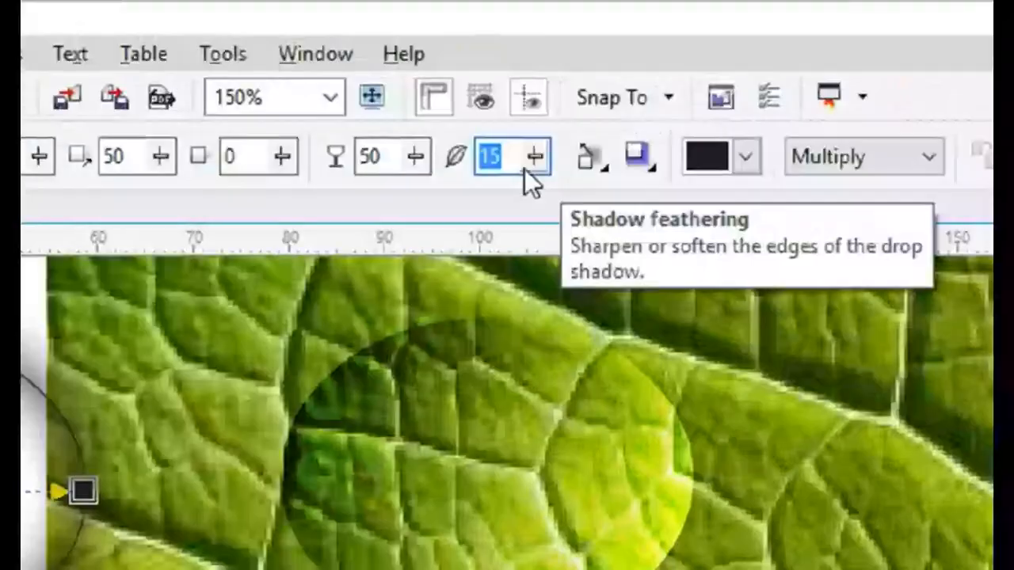
{"action": "type", "text": "10"}
{"action": "key", "text": "Return"}
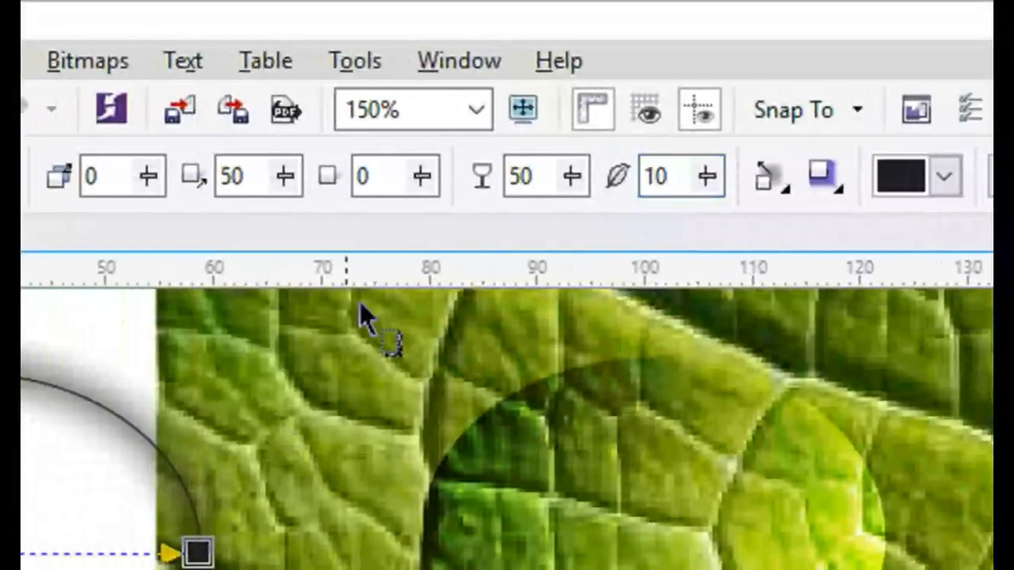
{"action": "left_click_drag", "start_coordinate": [497, 175], "coordinate": [466, 180]}
{"action": "left_click", "coordinate": [562, 178]}
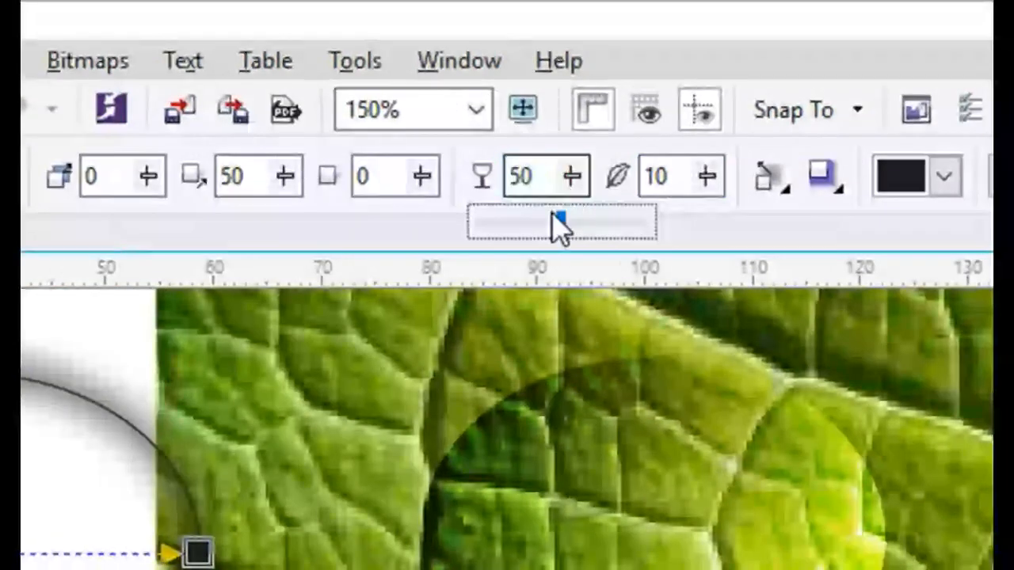
{"action": "left_click_drag", "start_coordinate": [556, 225], "coordinate": [591, 229]}
- Fill the shadowed ellipse with white
{"action": "left_click", "coordinate": [49, 247]}
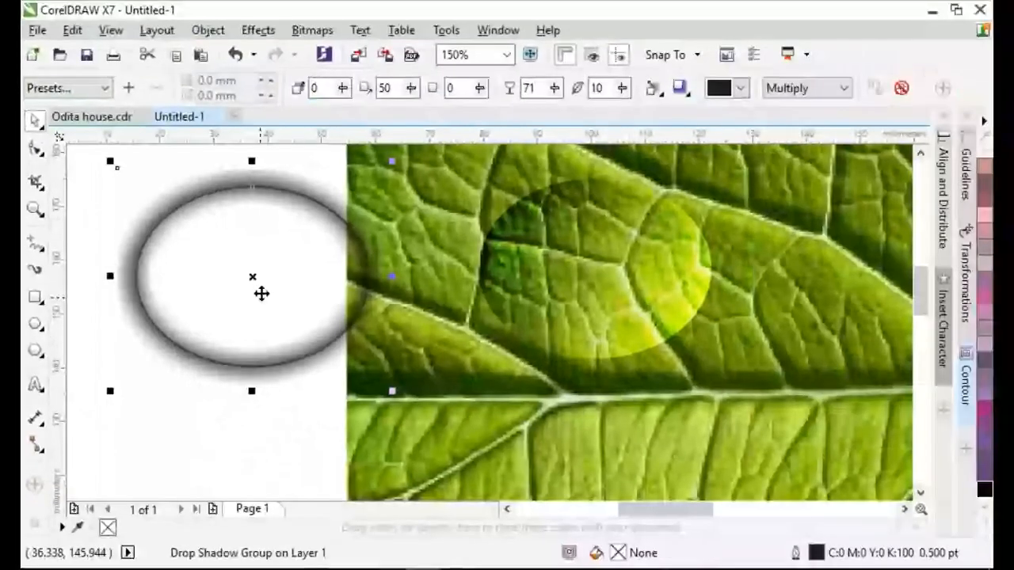
{"action": "left_click", "coordinate": [985, 528]}
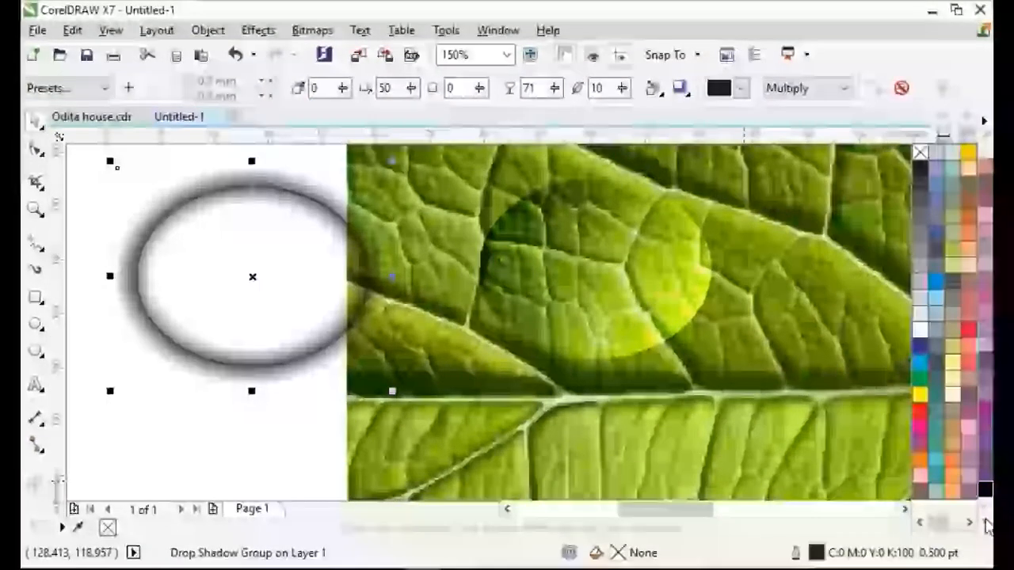
{"action": "left_click", "coordinate": [920, 330]}
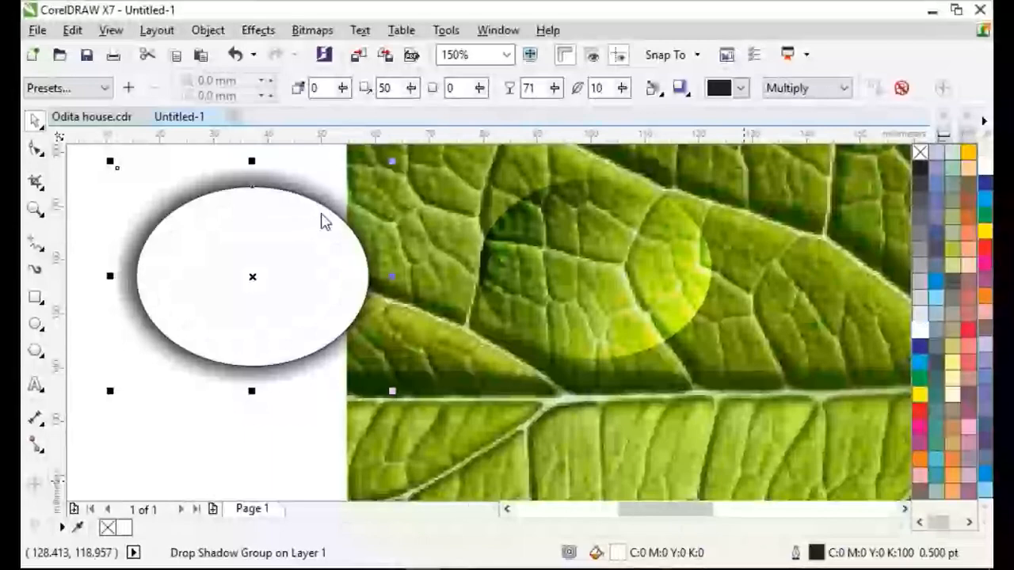
{"action": "left_click", "coordinate": [327, 429]}
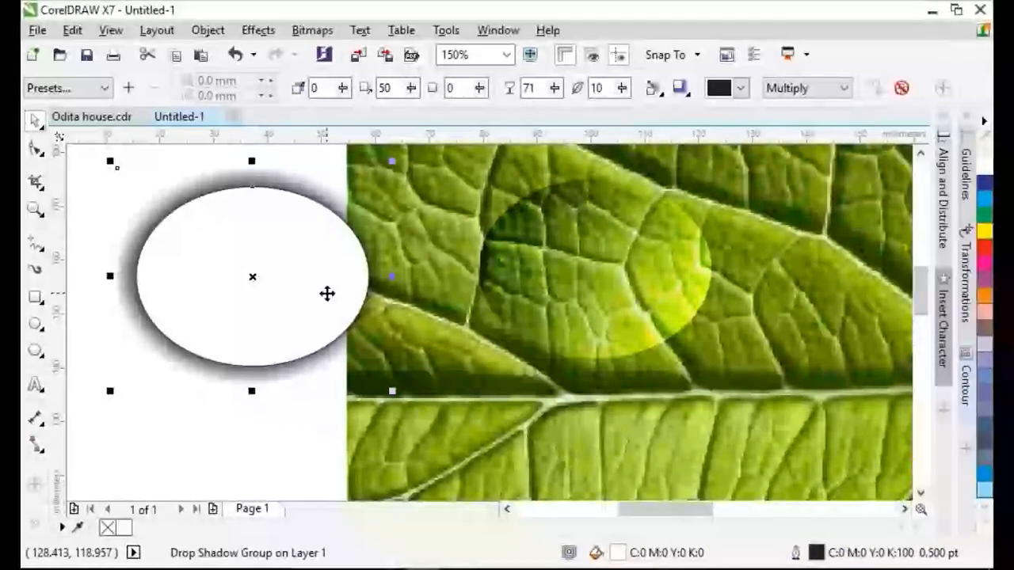
- Remove the white ellipse's outline and move it with its shadow slightly up and to the right
{"action": "left_click", "coordinate": [278, 412]}
{"action": "left_click", "coordinate": [340, 213]}
{"action": "scroll", "coordinate": [333, 212], "scroll_direction": "up", "scroll_amount": 2}
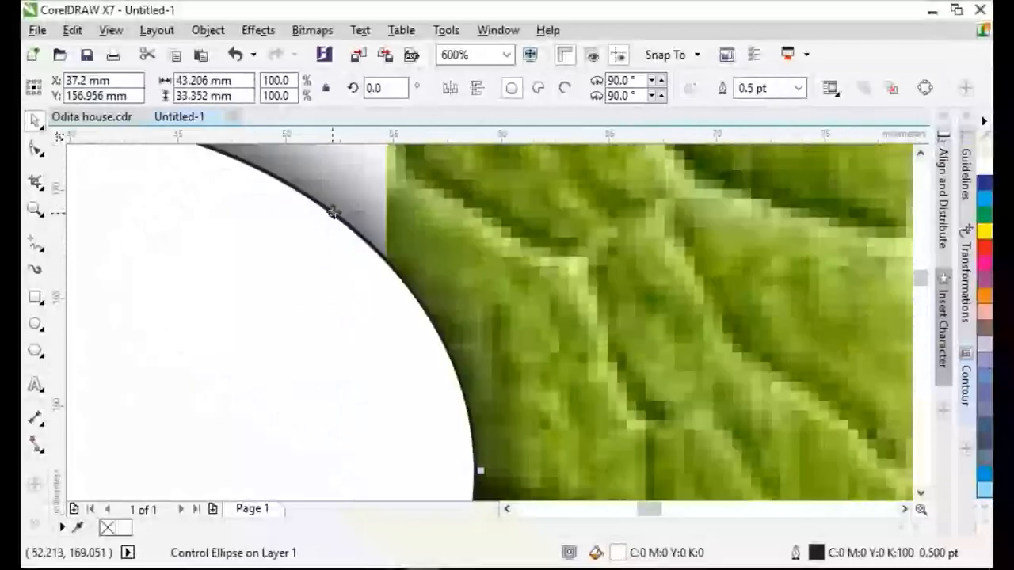
{"action": "right_click", "coordinate": [107, 528]}
{"action": "scroll", "coordinate": [277, 394], "scroll_direction": "down", "scroll_amount": 2}
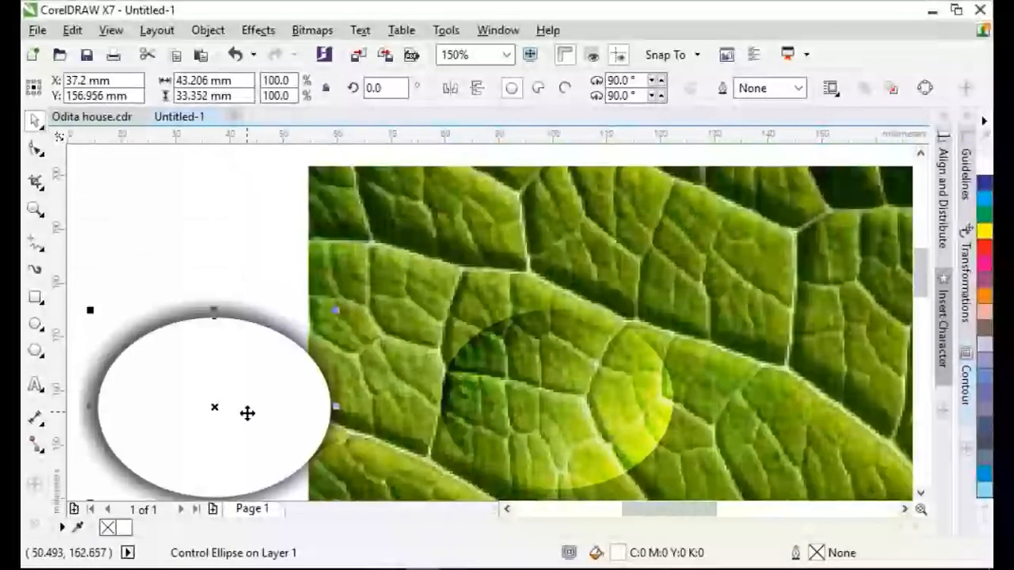
{"action": "left_click_drag", "start_coordinate": [248, 412], "coordinate": [294, 369]}
- Break the drop shadow group apart to separate the shadow from the white ellipse
{"action": "left_click", "coordinate": [281, 208]}
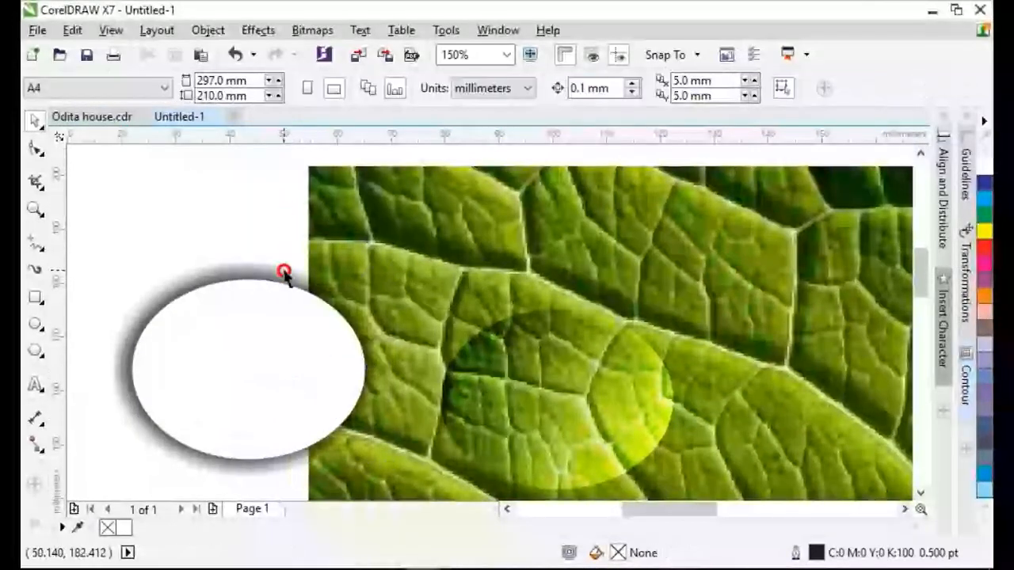
{"action": "left_click", "coordinate": [284, 272]}
{"action": "right_click", "coordinate": [284, 271]}
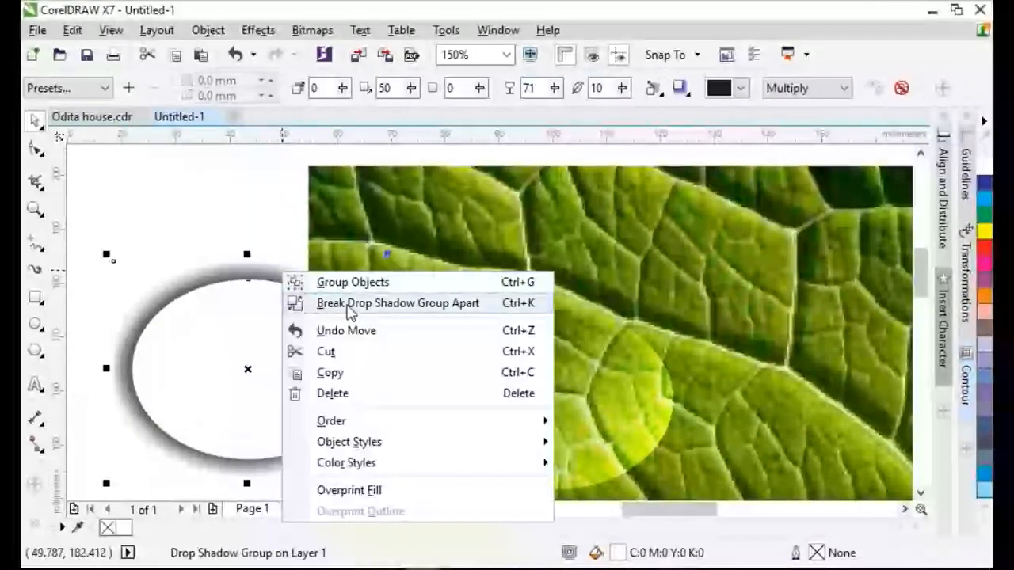
{"action": "left_click", "coordinate": [360, 303]}
- Try moving the separated shadow up away from the white ellipse, and undo the move
{"action": "left_click", "coordinate": [282, 279]}
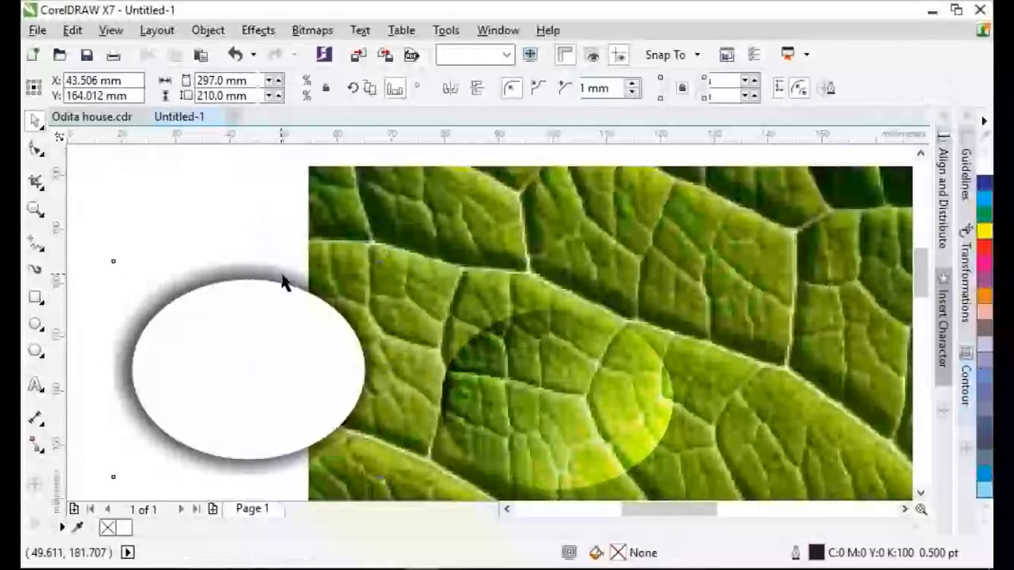
{"action": "left_click_drag", "start_coordinate": [279, 275], "coordinate": [297, 231]}
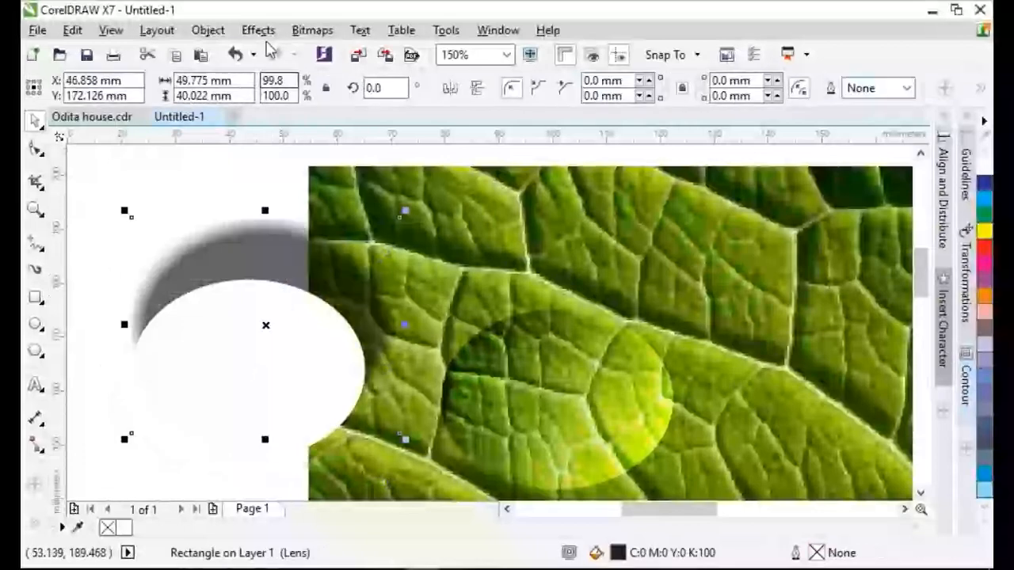
{"action": "left_click", "coordinate": [237, 55]}
- Narrow the separated shadow from its left and right sides to a width of about 46.3 mm
{"action": "left_click", "coordinate": [261, 272]}
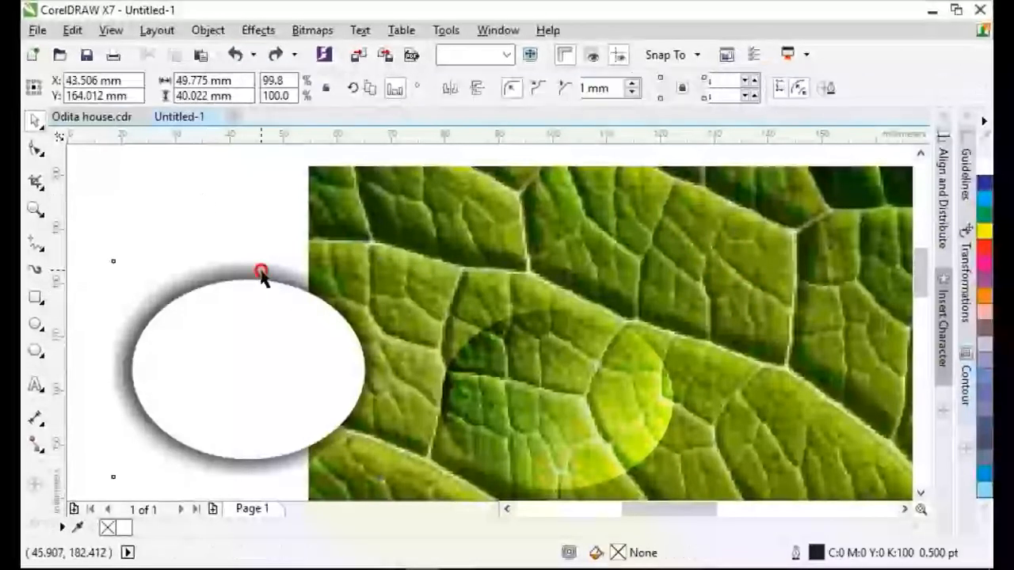
{"action": "left_click_drag", "start_coordinate": [106, 369], "coordinate": [123, 369]}
{"action": "scroll", "coordinate": [118, 364], "scroll_direction": "up", "scroll_amount": 2}
{"action": "left_click_drag", "start_coordinate": [658, 379], "coordinate": [640, 378]}
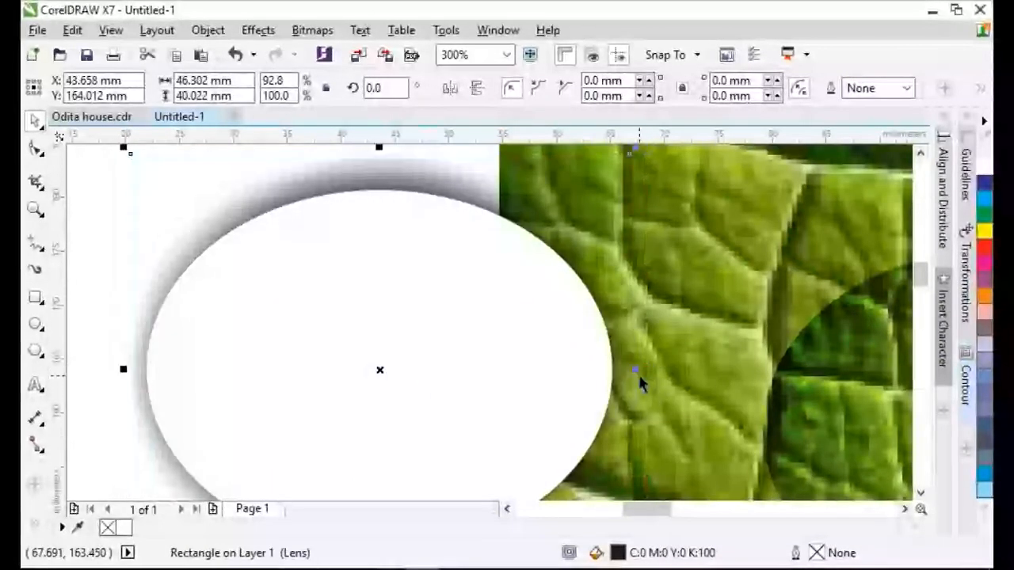
- Shorten the separated shadow from its upper edge to a height of about 38.5 mm
{"action": "left_click_drag", "start_coordinate": [380, 147], "coordinate": [380, 163]}
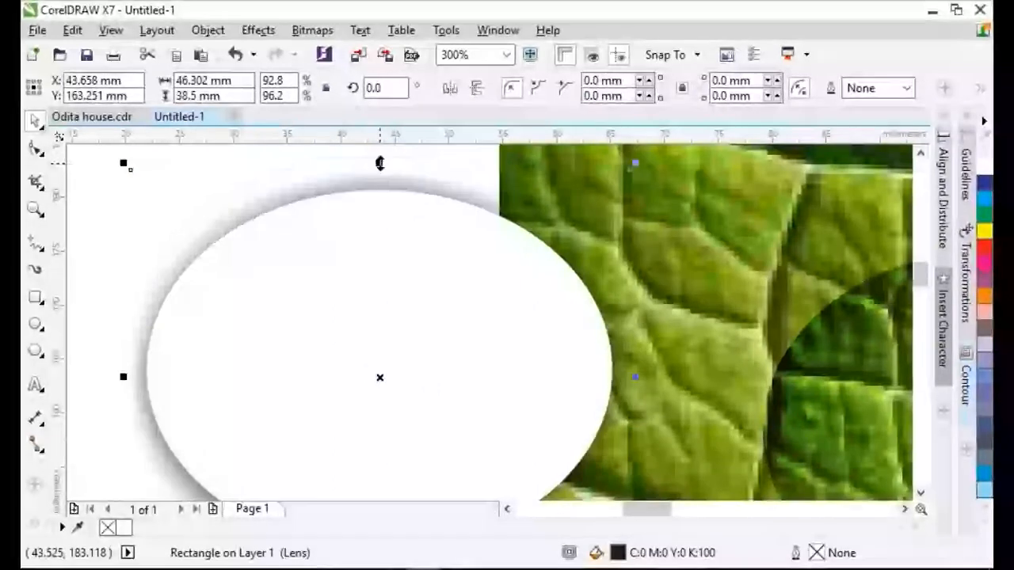
{"action": "scroll", "coordinate": [698, 425], "scroll_direction": "down", "scroll_amount": 2}
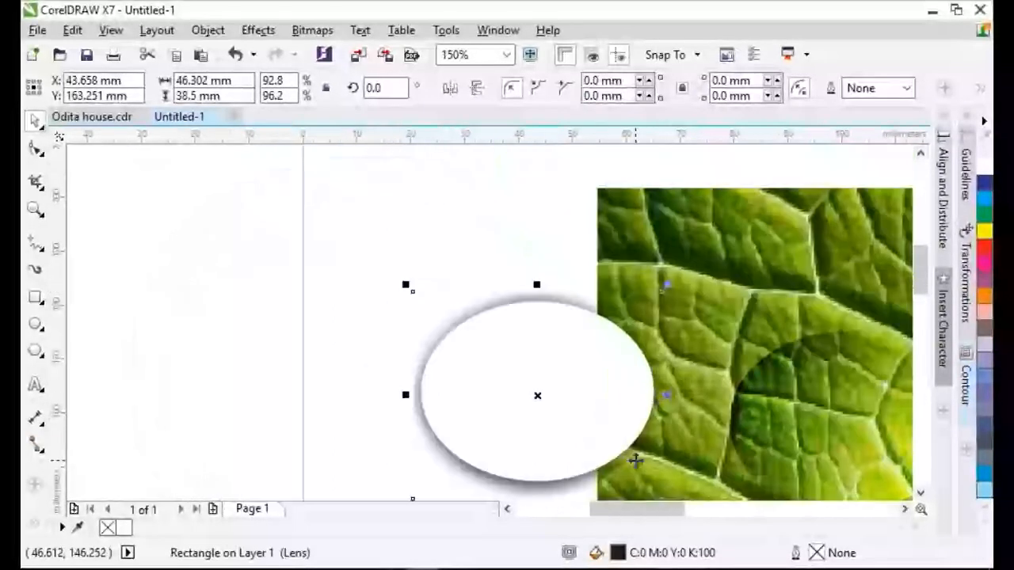
{"action": "left_click", "coordinate": [459, 219]}
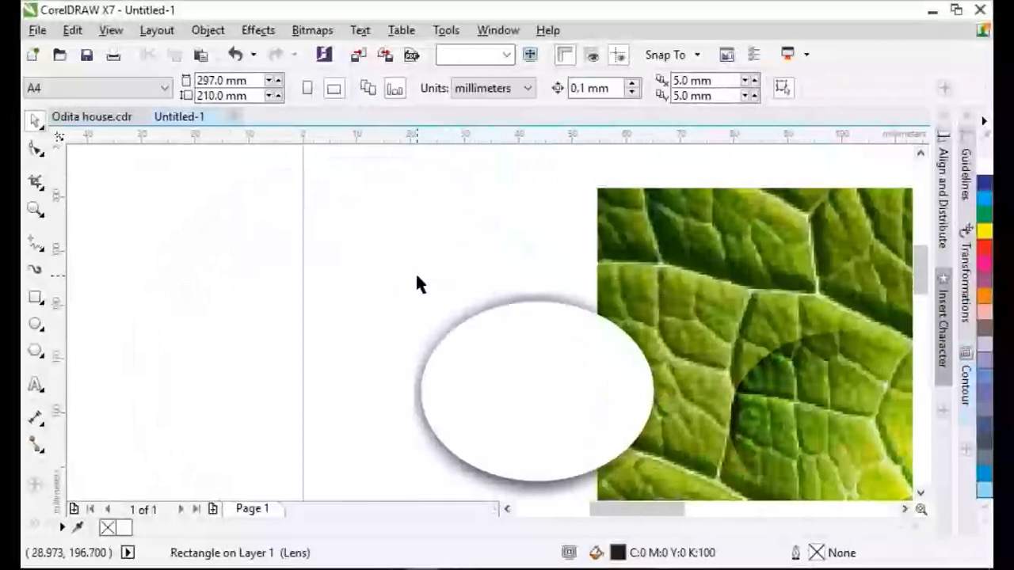
- Try converting the separated shadow to curves, undo it, and try converting its outline to an object
{"action": "left_click", "coordinate": [485, 311]}
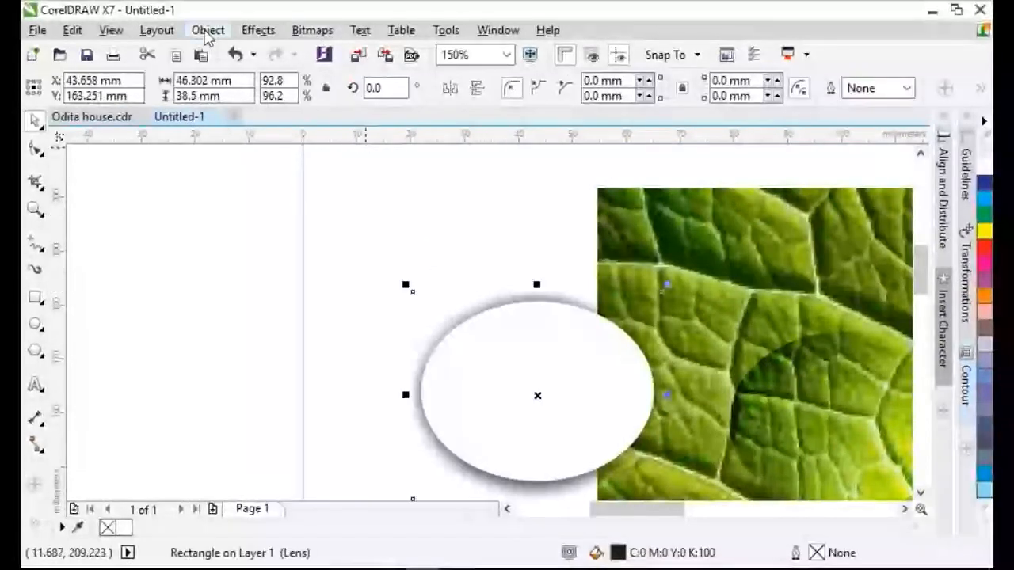
{"action": "left_click", "coordinate": [208, 30]}
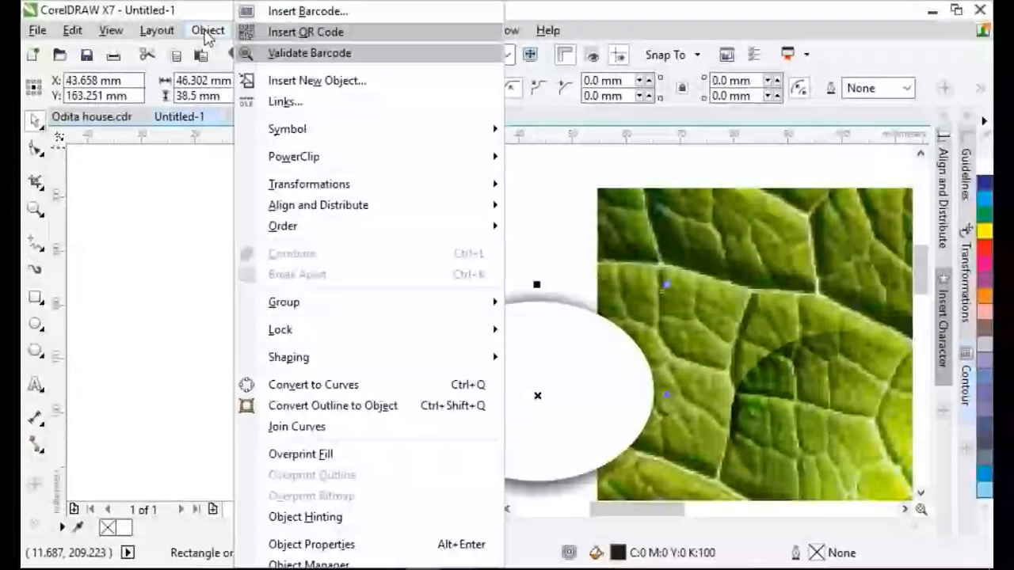
{"action": "left_click", "coordinate": [352, 386]}
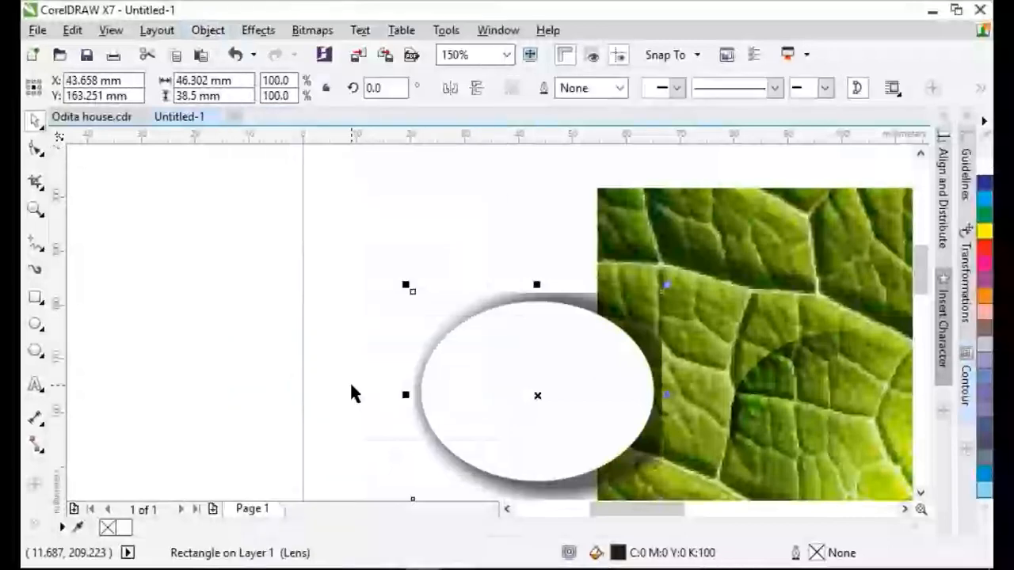
{"action": "key", "text": "ctrl+z"}
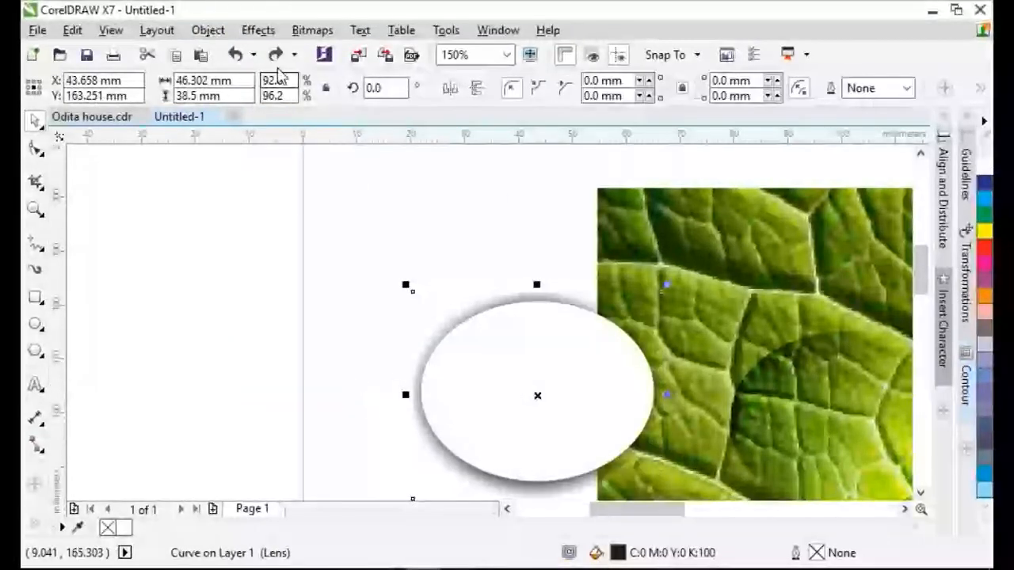
{"action": "left_click", "coordinate": [208, 30]}
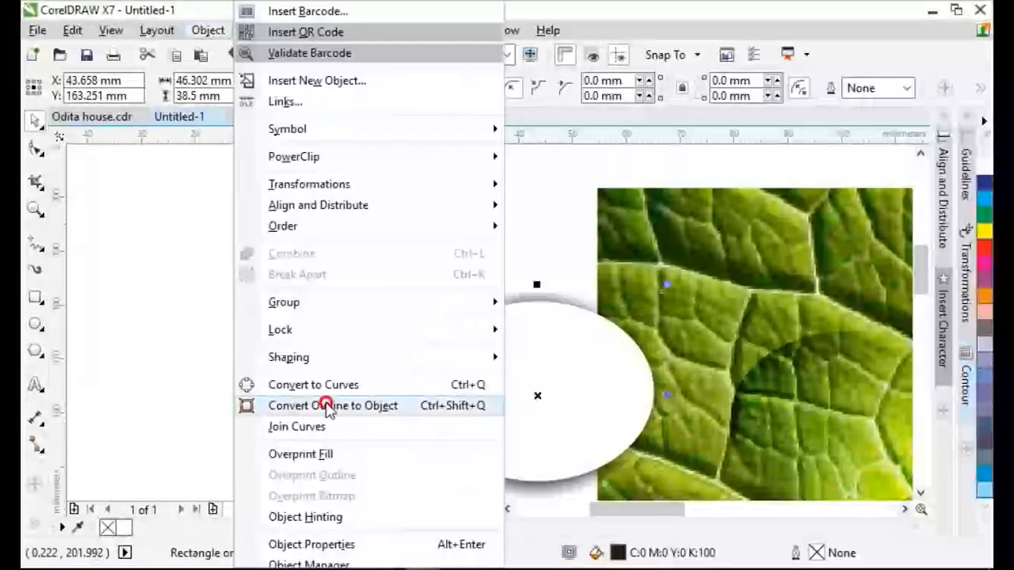
{"action": "left_click", "coordinate": [328, 406]}
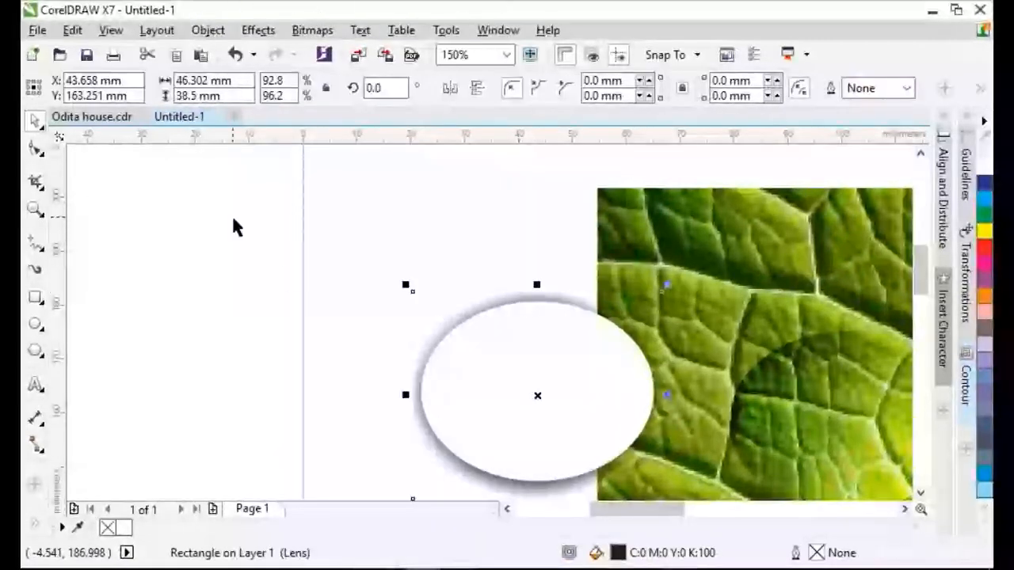
- Select the white ellipse together with its shadow and trim the ellipse's shape out of the shadow
{"action": "left_click", "coordinate": [344, 277]}
{"action": "left_click", "coordinate": [461, 319]}
{"action": "left_click_drag", "start_coordinate": [352, 236], "coordinate": [686, 469]}
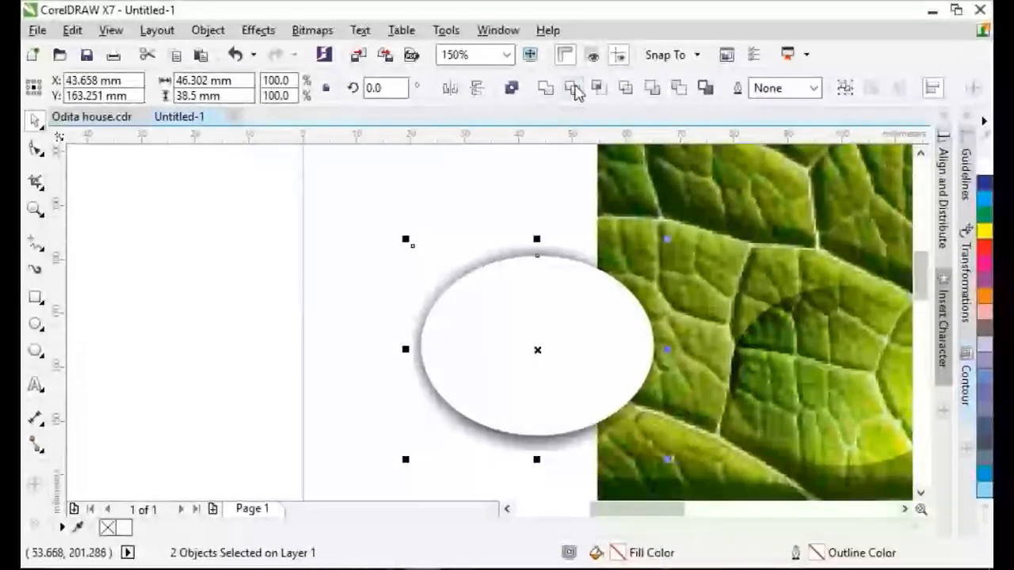
{"action": "left_click", "coordinate": [575, 88]}
- Move the trimmed shadow onto the leaf photo and delete the leftover white ellipse
{"action": "left_click_drag", "start_coordinate": [461, 317], "coordinate": [319, 281]}
{"action": "left_click", "coordinate": [542, 448]}
{"action": "left_click_drag", "start_coordinate": [487, 433], "coordinate": [699, 367]}
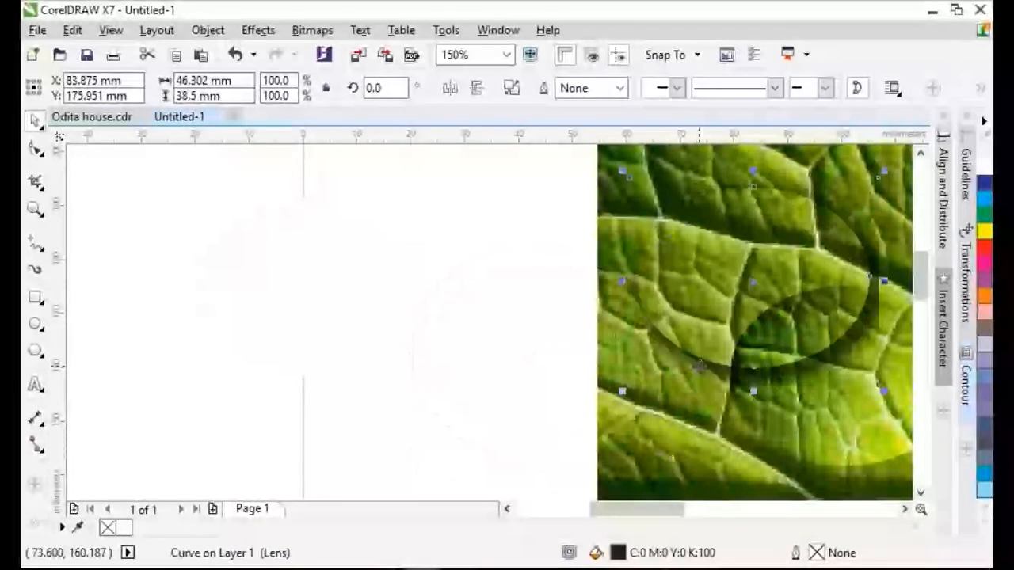
{"action": "left_click", "coordinate": [247, 297]}
{"action": "key", "text": "Delete"}
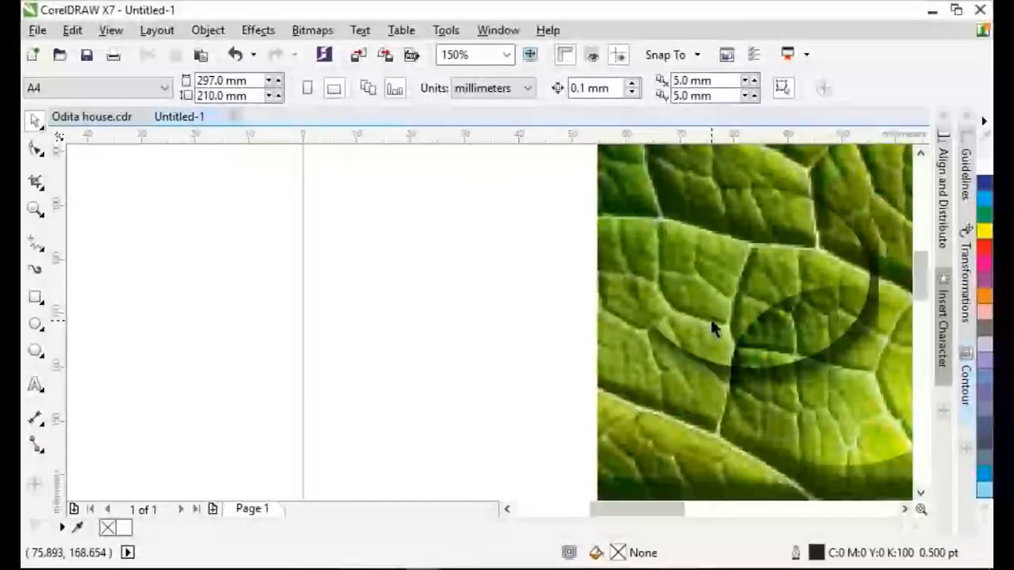
- Fit the trimmed shadow around the gradient ellipse on the leaf, centred at about X 100.9 mm, Y 157.8 mm
{"action": "key", "text": "F4"}
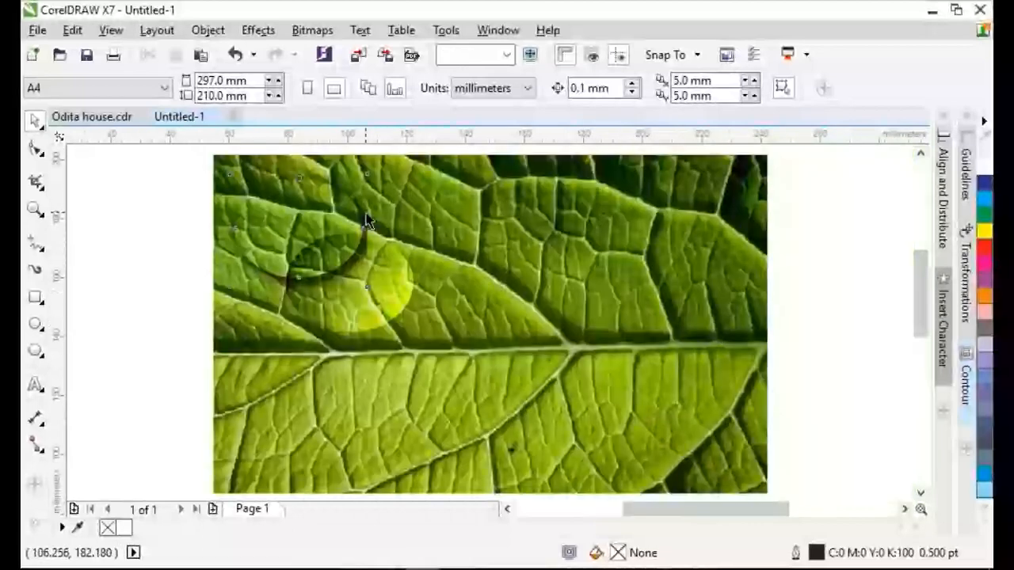
{"action": "left_click_drag", "start_coordinate": [366, 222], "coordinate": [411, 248]}
{"action": "scroll", "coordinate": [366, 260], "scroll_direction": "up", "scroll_amount": 2}
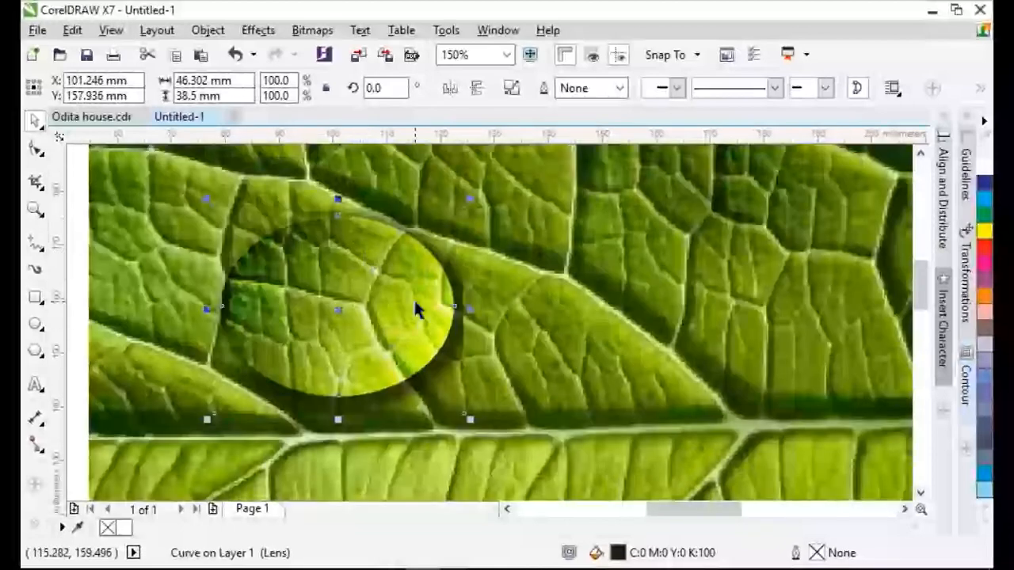
{"action": "scroll", "coordinate": [415, 303], "scroll_direction": "up", "scroll_amount": 3}
{"action": "left_click_drag", "start_coordinate": [483, 411], "coordinate": [486, 411]}
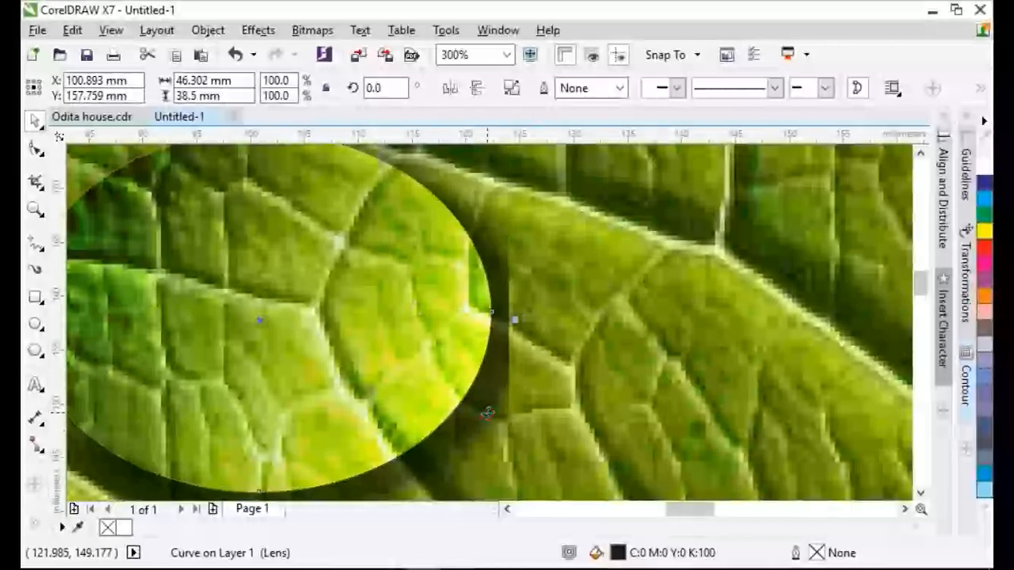
{"action": "scroll", "coordinate": [479, 403], "scroll_direction": "down", "scroll_amount": 3}
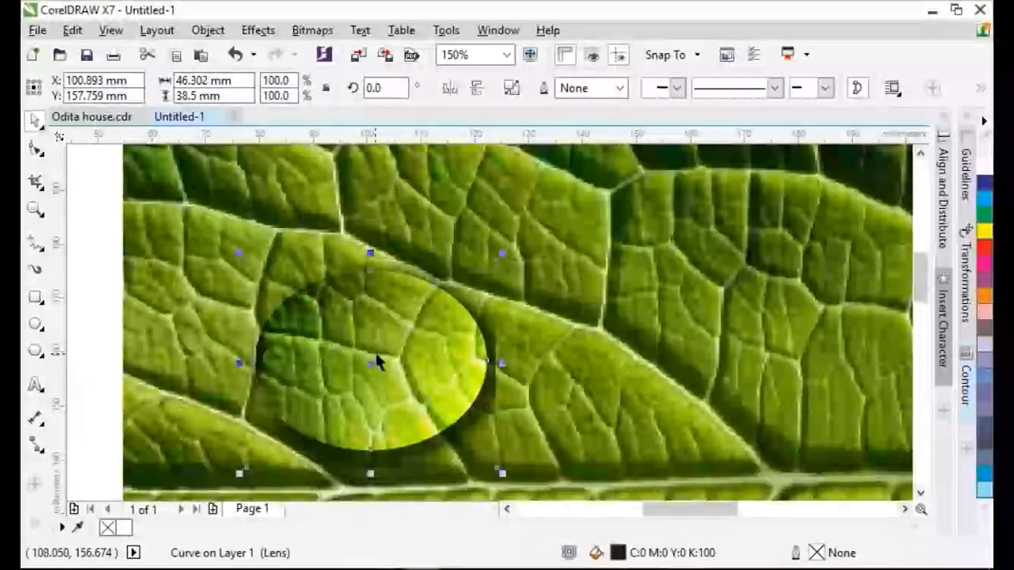
- Bring the gradient ellipse to the front of its layer, above the trimmed shadow
{"action": "left_click", "coordinate": [335, 339]}
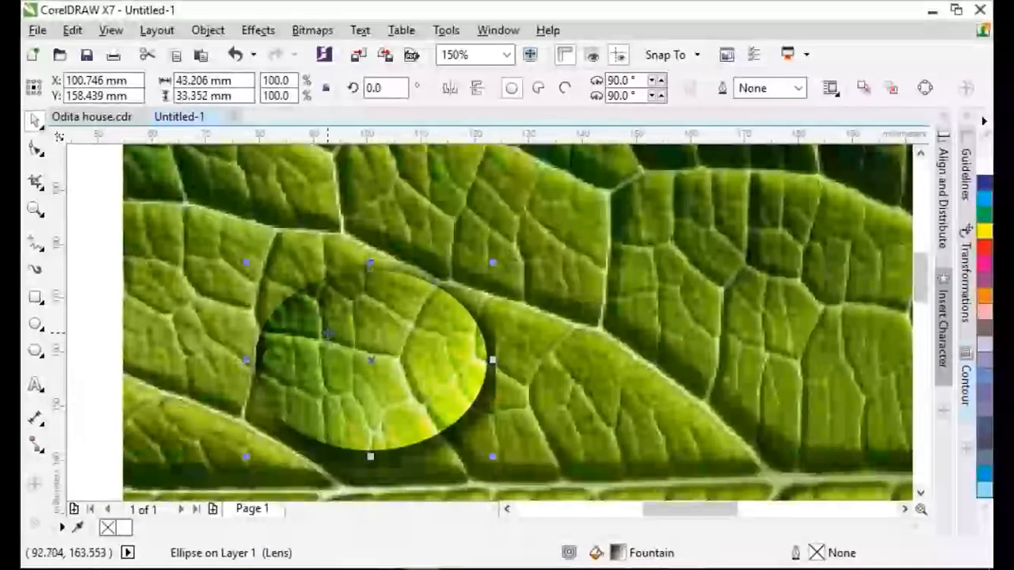
{"action": "right_click", "coordinate": [328, 333]}
{"action": "mouse_move", "coordinate": [441, 358]}
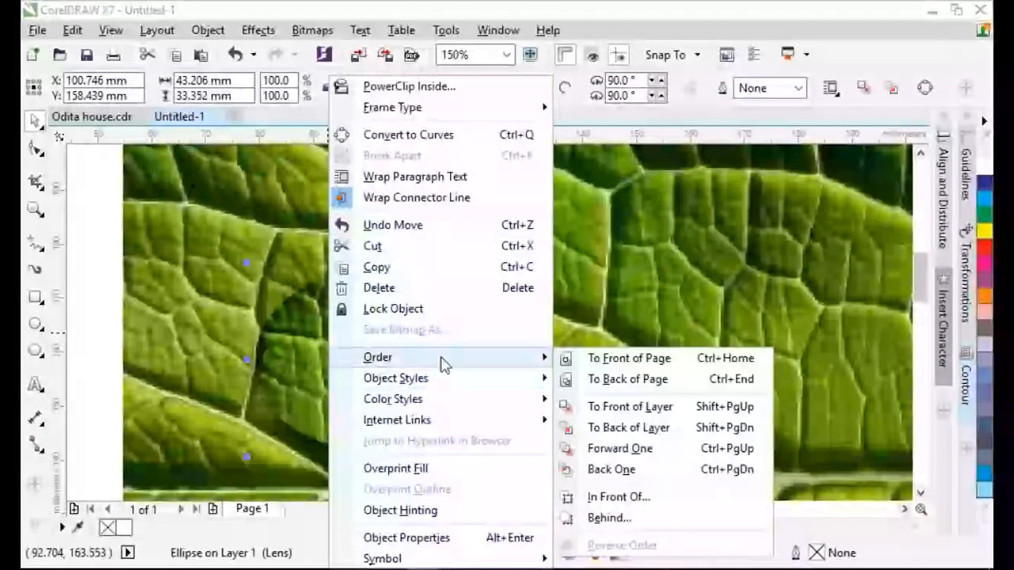
{"action": "left_click", "coordinate": [669, 406]}
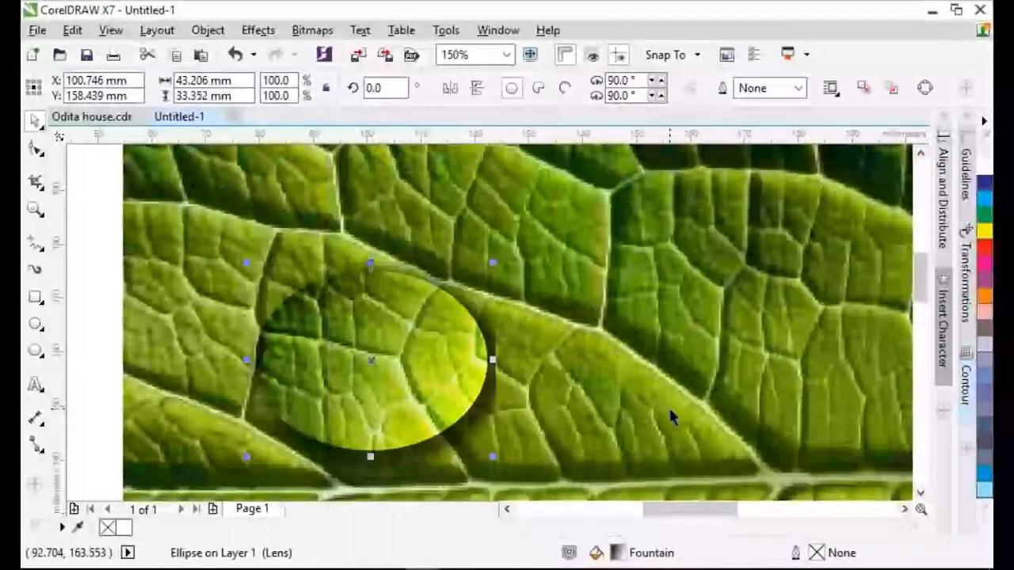
- Try scaling the trimmed shadow down to about 45.2 by 37.6 mm, undo the resize, and deselect it
{"action": "left_click", "coordinate": [181, 357]}
{"action": "left_click", "coordinate": [498, 473]}
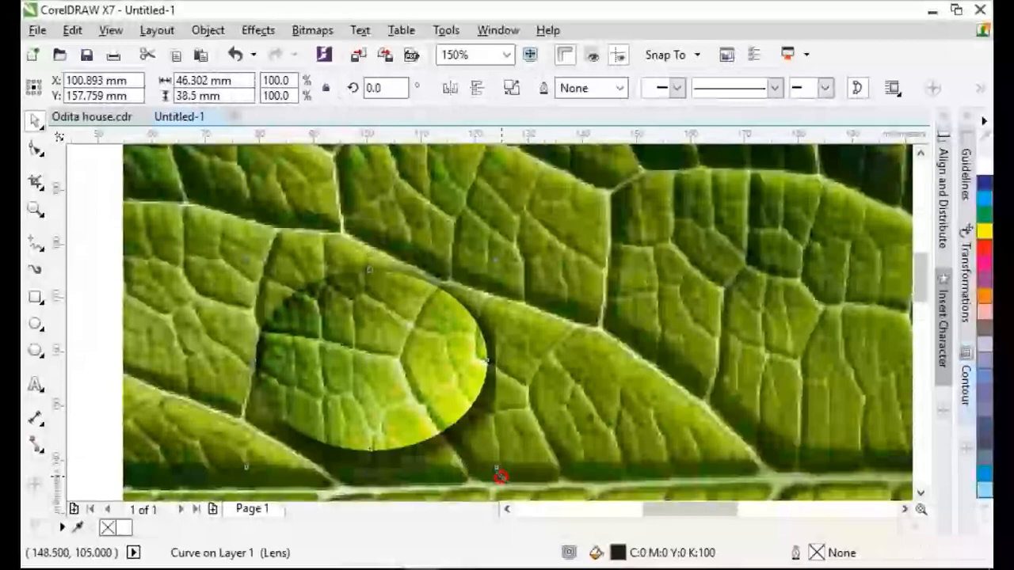
{"action": "mouse_move", "coordinate": [500, 475]}
{"action": "left_mouse_down"}
{"action": "mouse_move", "coordinate": [486, 468]}
{"action": "mouse_move", "coordinate": [497, 470]}
{"action": "left_mouse_up"}
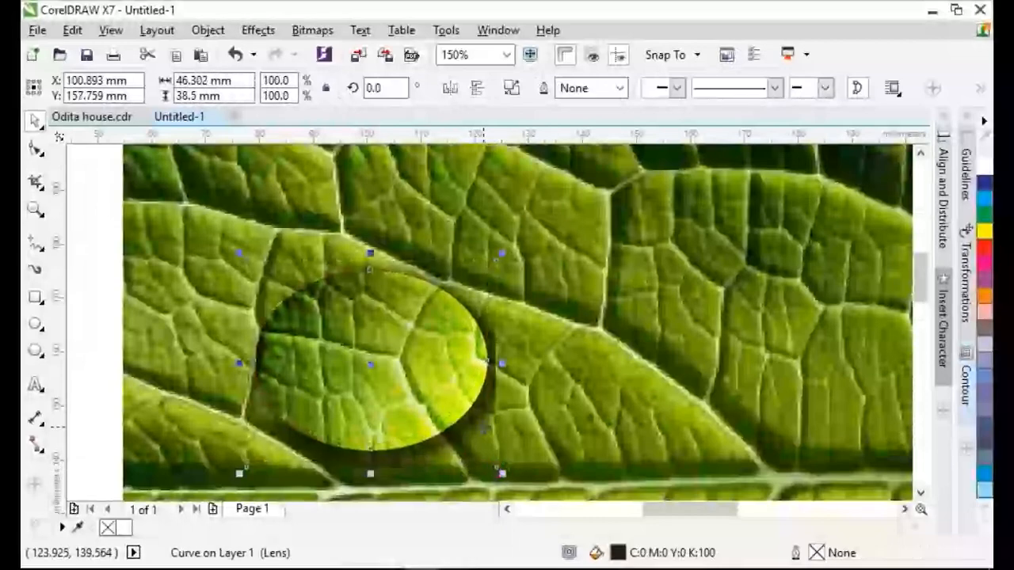
{"action": "scroll", "coordinate": [497, 470], "scroll_direction": "up", "scroll_amount": 2}
{"action": "left_click", "coordinate": [922, 493]}
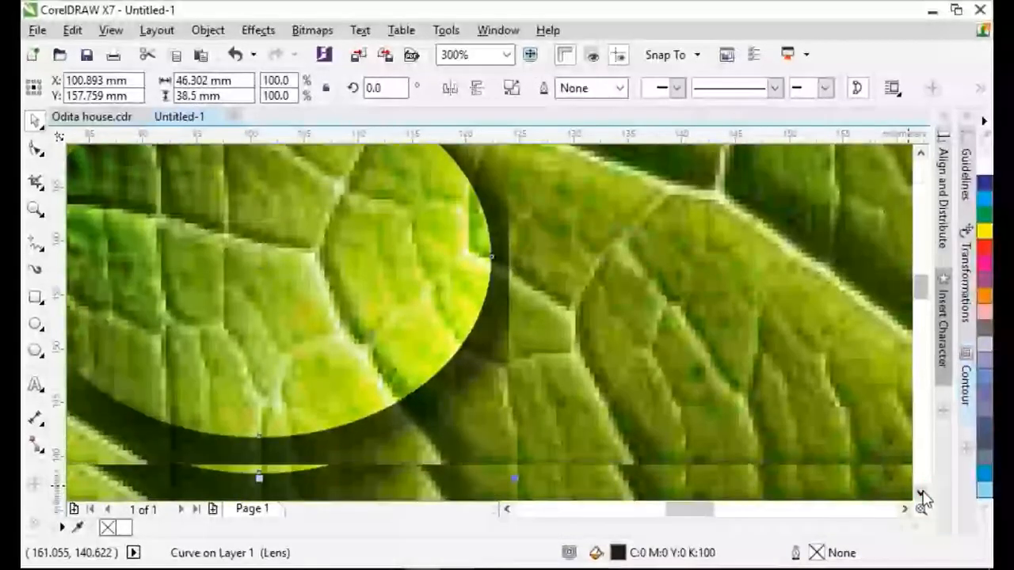
{"action": "left_click", "coordinate": [922, 494]}
{"action": "left_click_drag", "start_coordinate": [514, 442], "coordinate": [506, 433]}
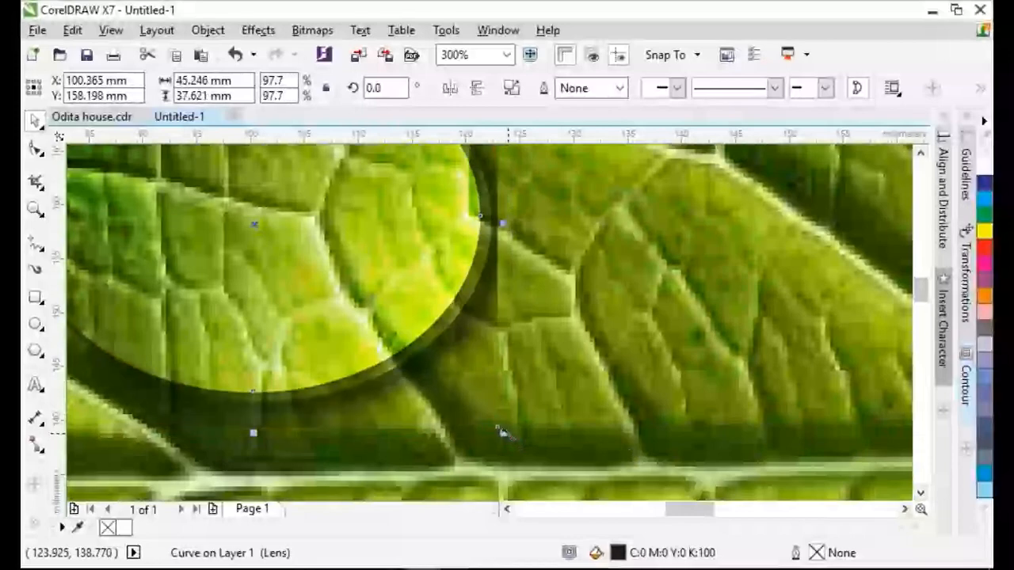
{"action": "key", "text": "ctrl+z"}
{"action": "scroll", "coordinate": [515, 436], "scroll_direction": "down", "scroll_amount": 2}
{"action": "key", "text": "Escape"}
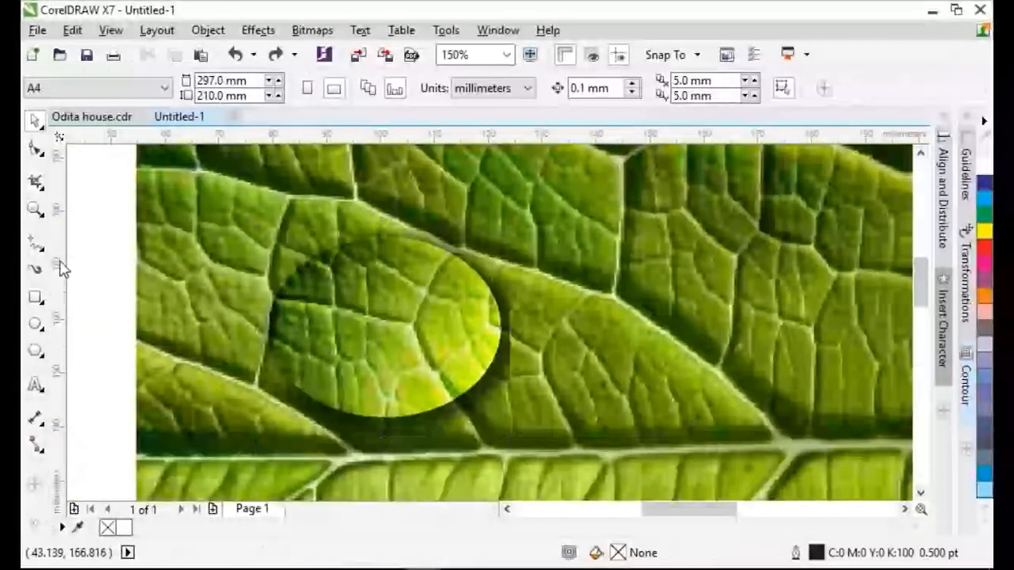
- Create a small upright white ellipse without outline, about 6.4 by 10.2 mm, inside the water drop's left edge
{"action": "left_click", "coordinate": [35, 323]}
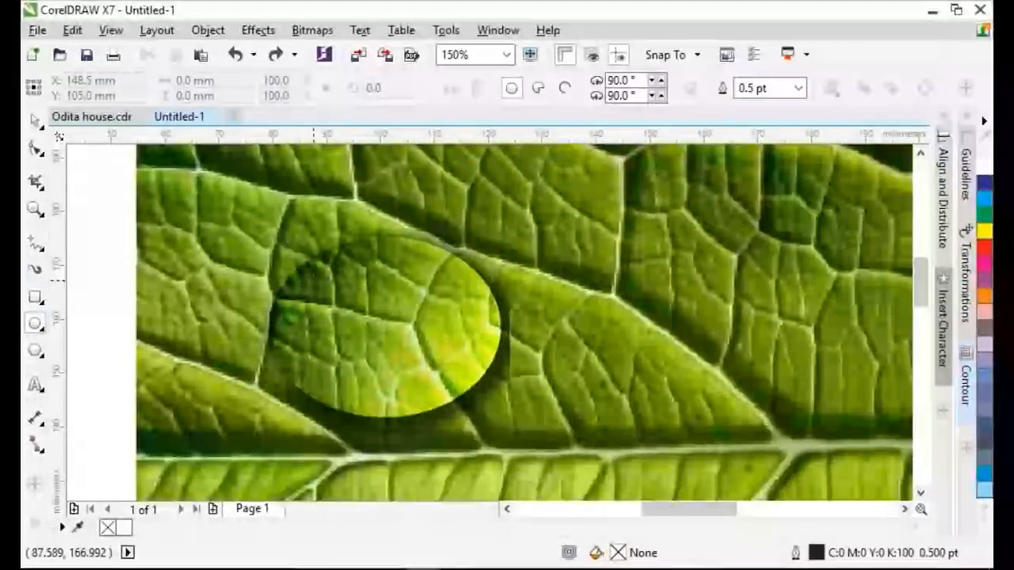
{"action": "left_click_drag", "start_coordinate": [319, 273], "coordinate": [276, 333]}
{"action": "left_click", "coordinate": [36, 121]}
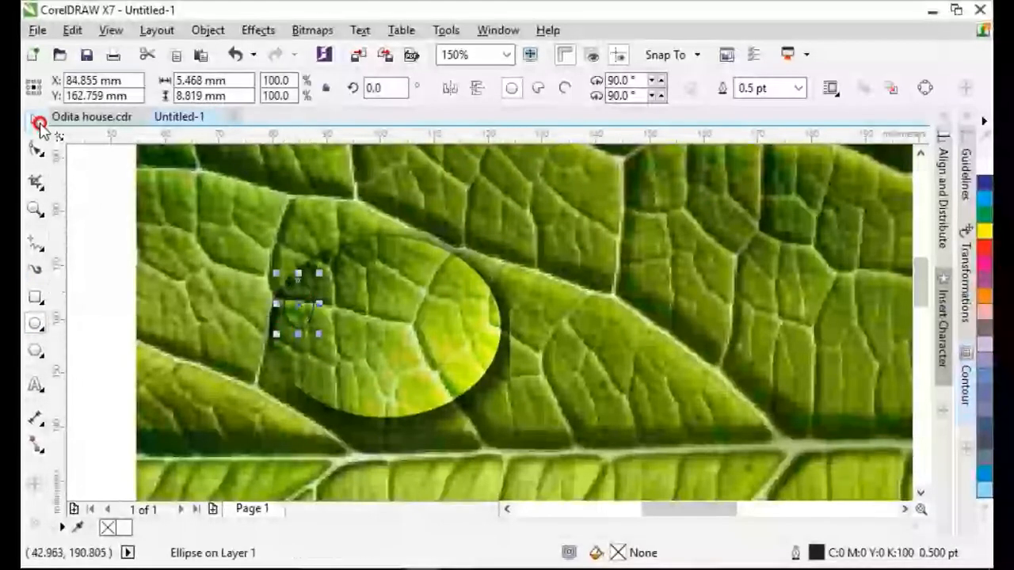
{"action": "left_click", "coordinate": [126, 529]}
{"action": "left_click_drag", "start_coordinate": [296, 325], "coordinate": [323, 288]}
{"action": "scroll", "coordinate": [302, 326], "scroll_direction": "up", "scroll_amount": 2}
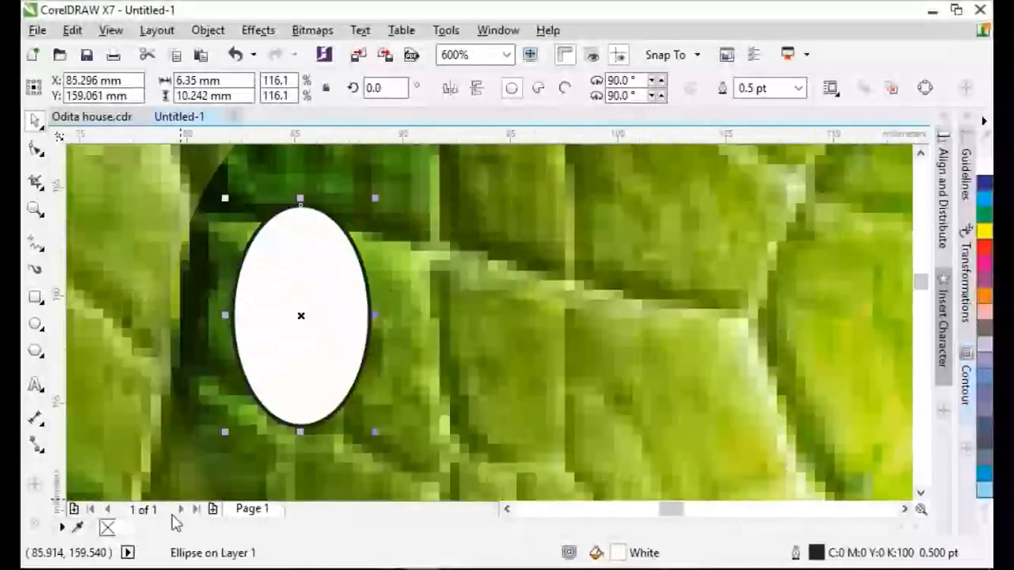
{"action": "right_click", "coordinate": [108, 528]}
- Tilt the white highlight ellipse clockwise to about 354° and reduce it to about 5 by 9.5 mm
{"action": "left_click", "coordinate": [328, 323]}
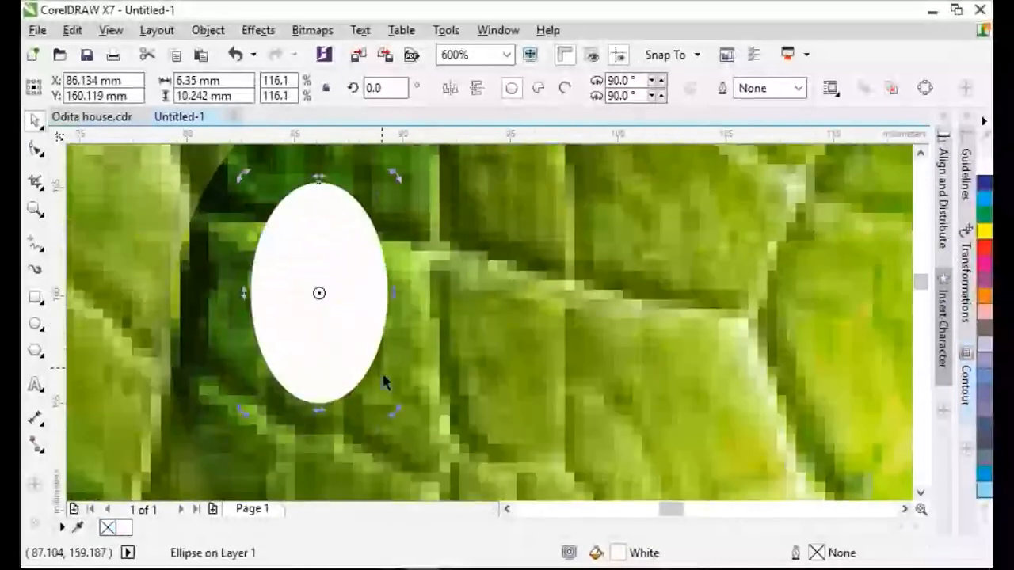
{"action": "left_click_drag", "start_coordinate": [386, 382], "coordinate": [385, 419]}
{"action": "left_click", "coordinate": [330, 338]}
{"action": "scroll", "coordinate": [272, 342], "scroll_direction": "down", "scroll_amount": 1}
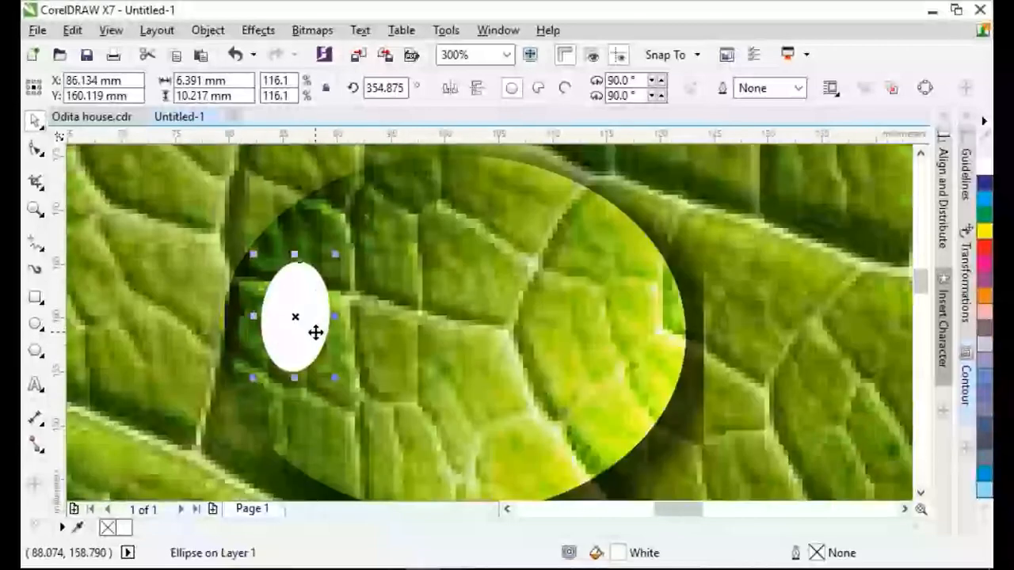
{"action": "left_click_drag", "start_coordinate": [335, 254], "coordinate": [330, 262]}
{"action": "left_click_drag", "start_coordinate": [321, 327], "coordinate": [317, 328]}
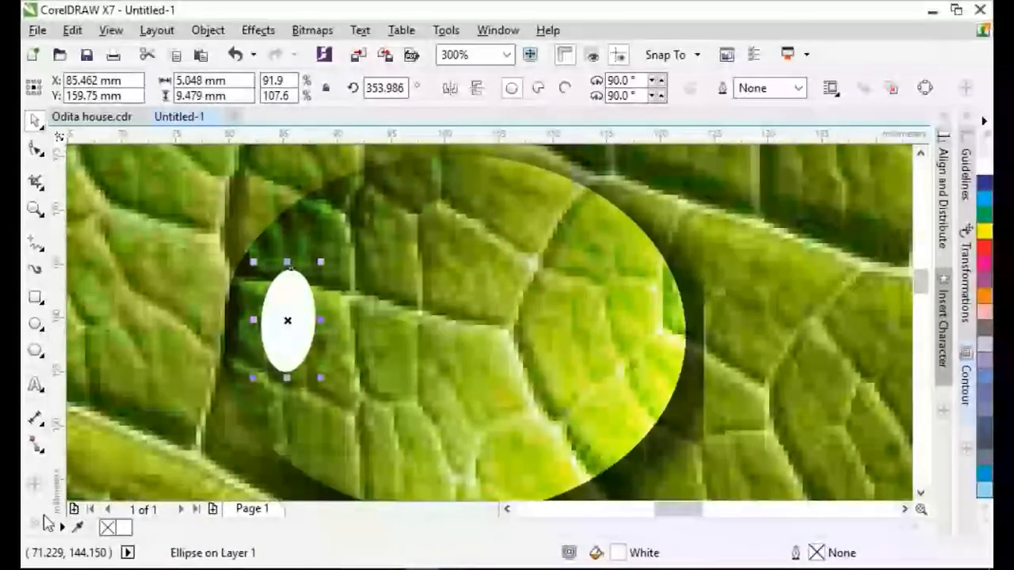
- Apply a uniform transparency of 31 to the white highlight ellipse
{"action": "left_click", "coordinate": [37, 523]}
{"action": "left_click", "coordinate": [65, 428]}
{"action": "left_click_drag", "start_coordinate": [244, 400], "coordinate": [260, 397]}
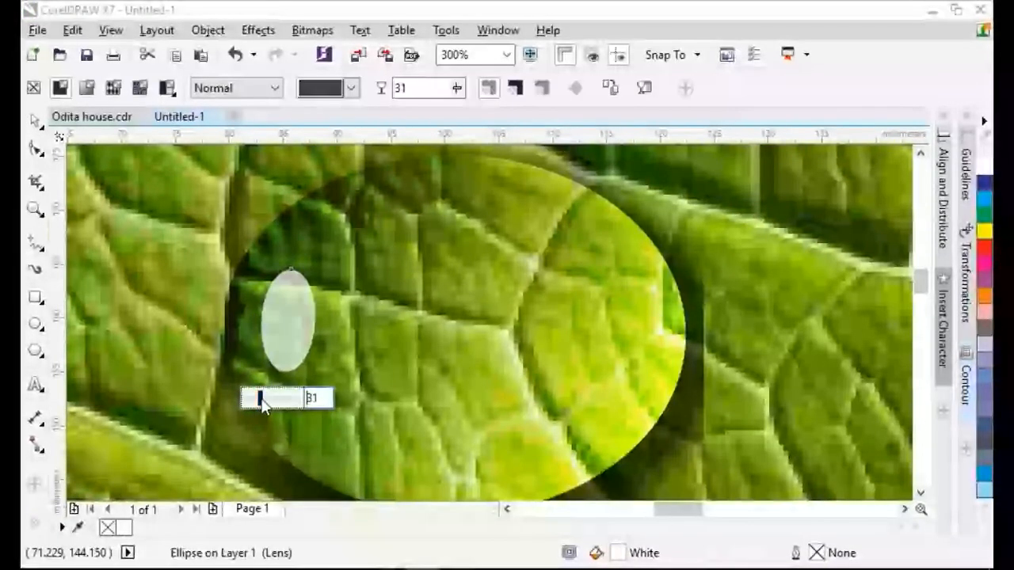
{"action": "left_click", "coordinate": [35, 120]}
- Group the drop, shadow and highlight, and place the group at about 21 by 17.5 mm near the leaf photo's upper-left corner
{"action": "scroll", "coordinate": [155, 231], "scroll_direction": "down", "scroll_amount": 2}
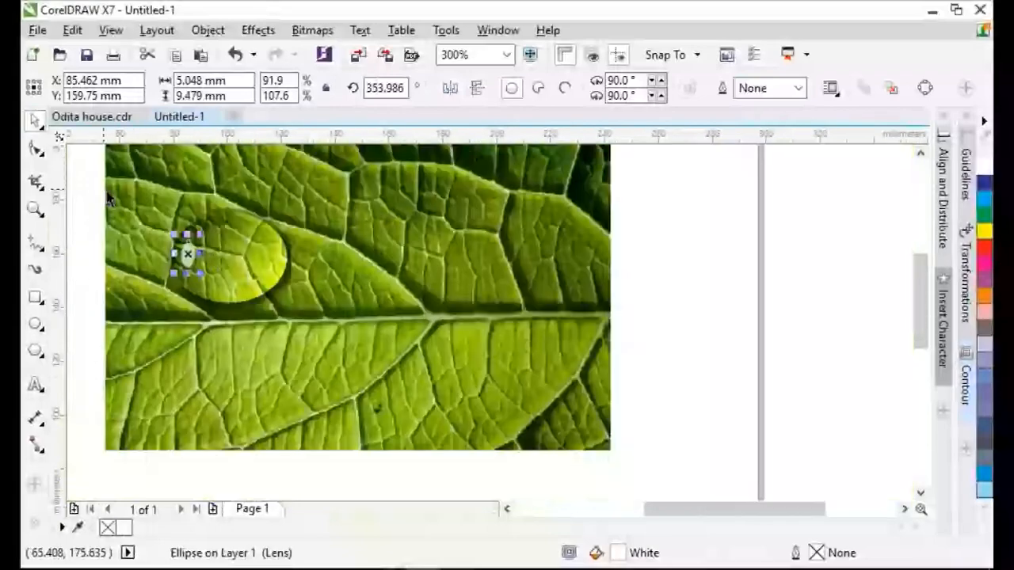
{"action": "key", "text": "ctrl+a"}
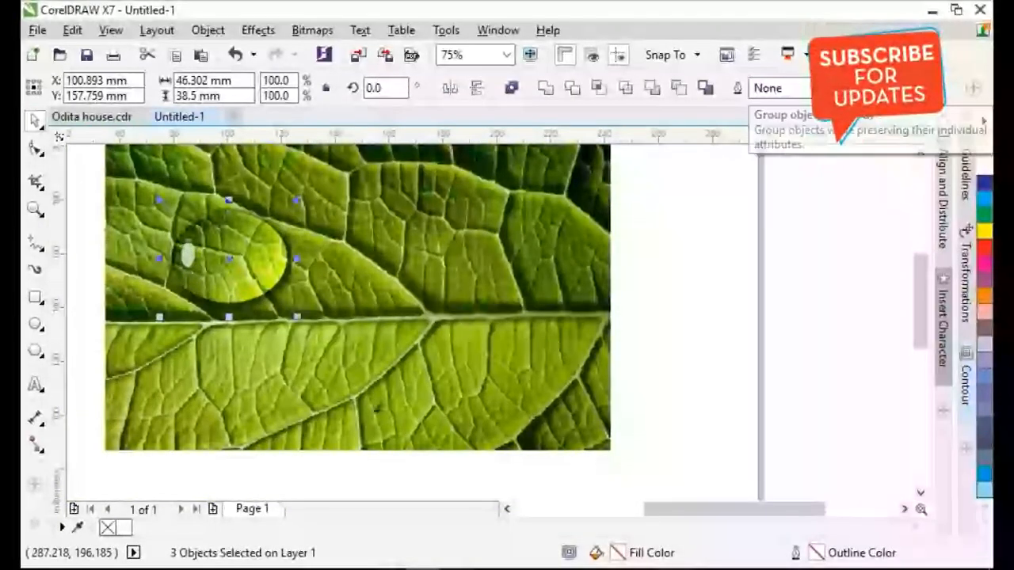
{"action": "left_click_drag", "start_coordinate": [302, 319], "coordinate": [195, 226]}
{"action": "key", "text": "ctrl+g"}
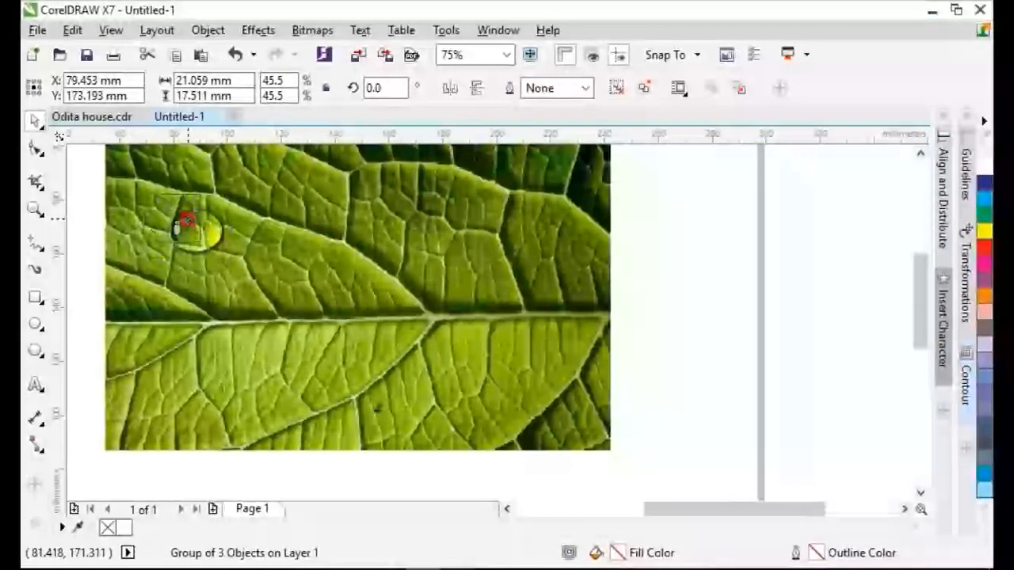
{"action": "left_click", "coordinate": [920, 153]}
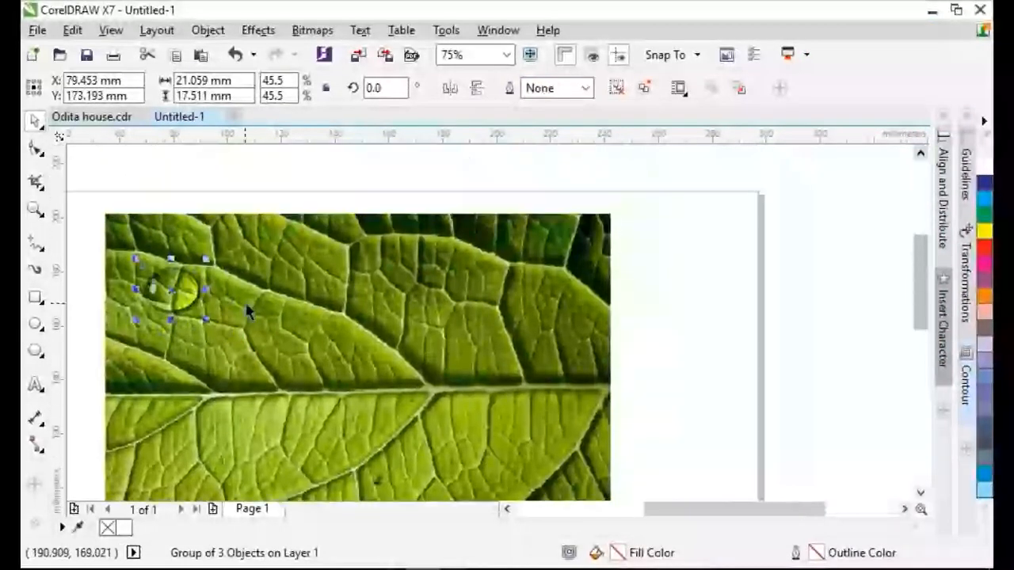
- Place three copies of the drop group on the leaf, enlarged to about 24.6 by 20.5 mm: upper middle, upper right and below the central vein
{"action": "left_click_drag", "start_coordinate": [180, 295], "coordinate": [342, 333]}
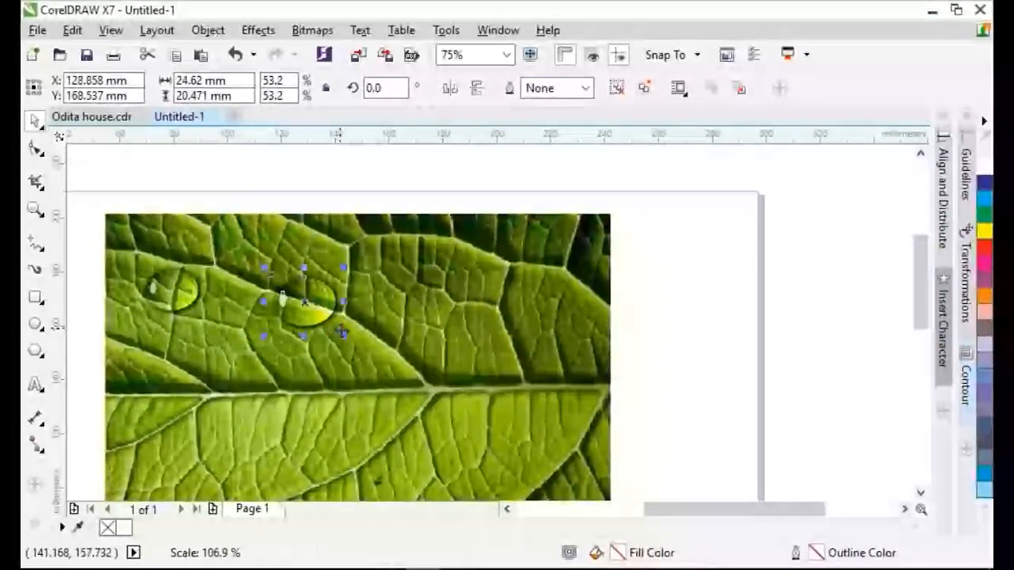
{"action": "left_click_drag", "start_coordinate": [485, 356], "coordinate": [392, 460]}
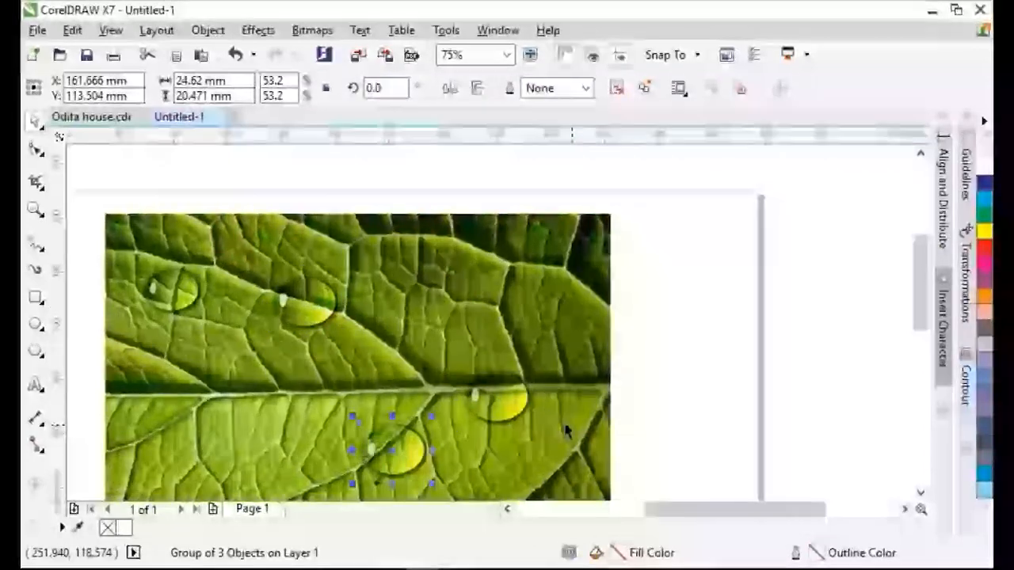
{"action": "left_click_drag", "start_coordinate": [508, 408], "coordinate": [552, 335]}
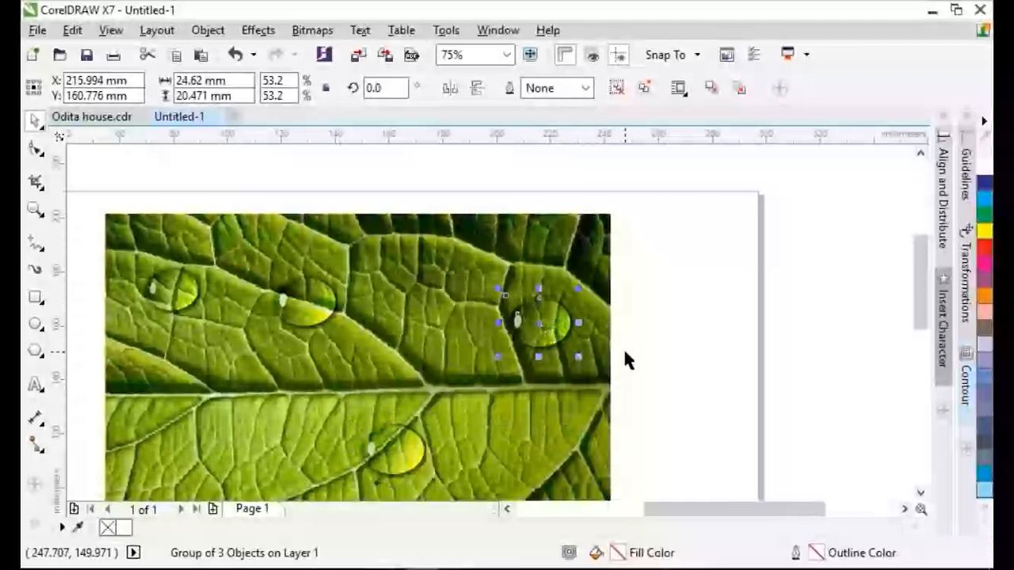
- Draw an unfilled ellipse about 23.3 by 20.1 mm on the blank page area beside the leaf photo
{"action": "left_click_drag", "start_coordinate": [920, 262], "coordinate": [922, 283]}
{"action": "left_click", "coordinate": [726, 343]}
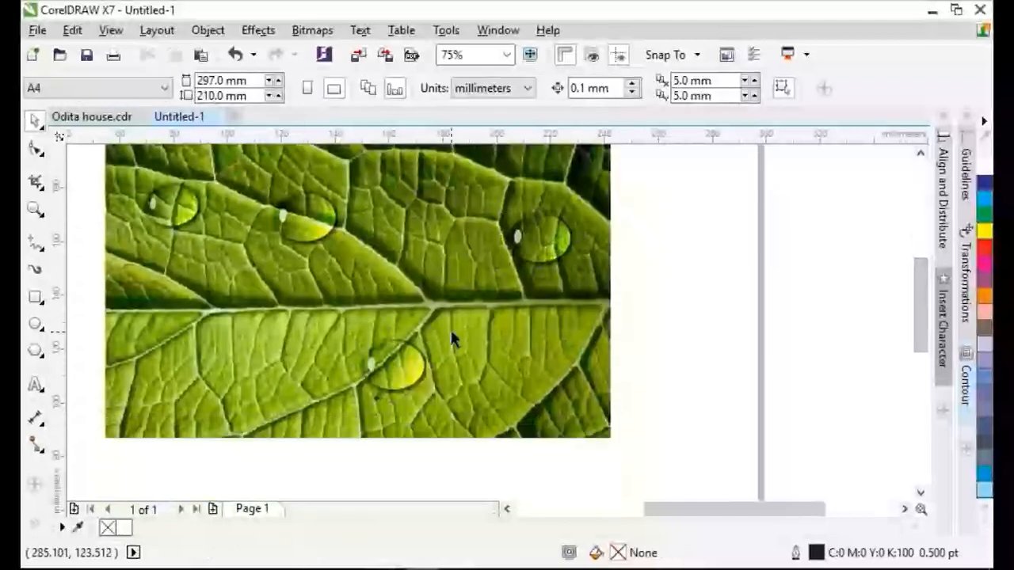
{"action": "key", "text": "F7"}
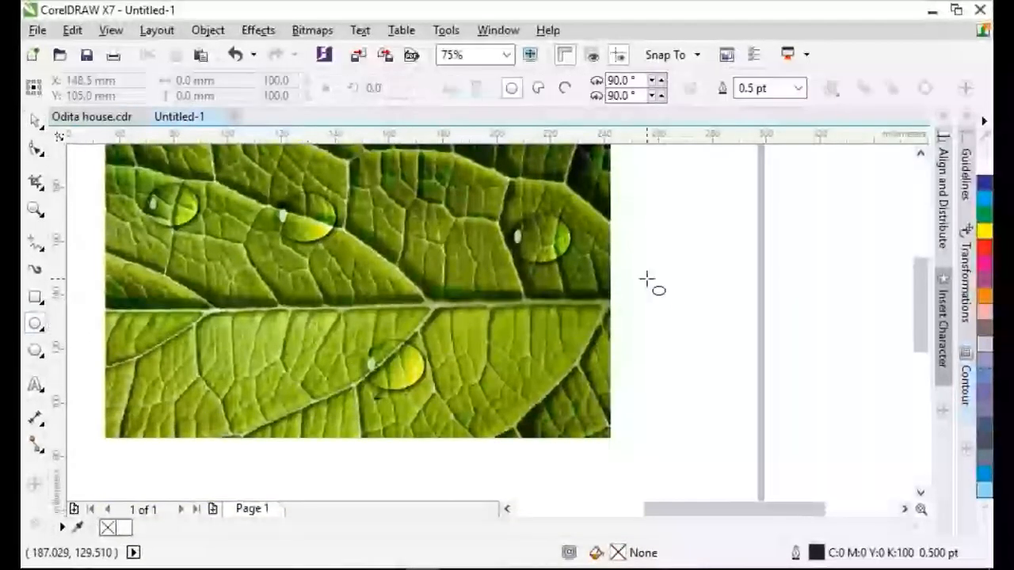
{"action": "left_click_drag", "start_coordinate": [648, 279], "coordinate": [711, 334]}
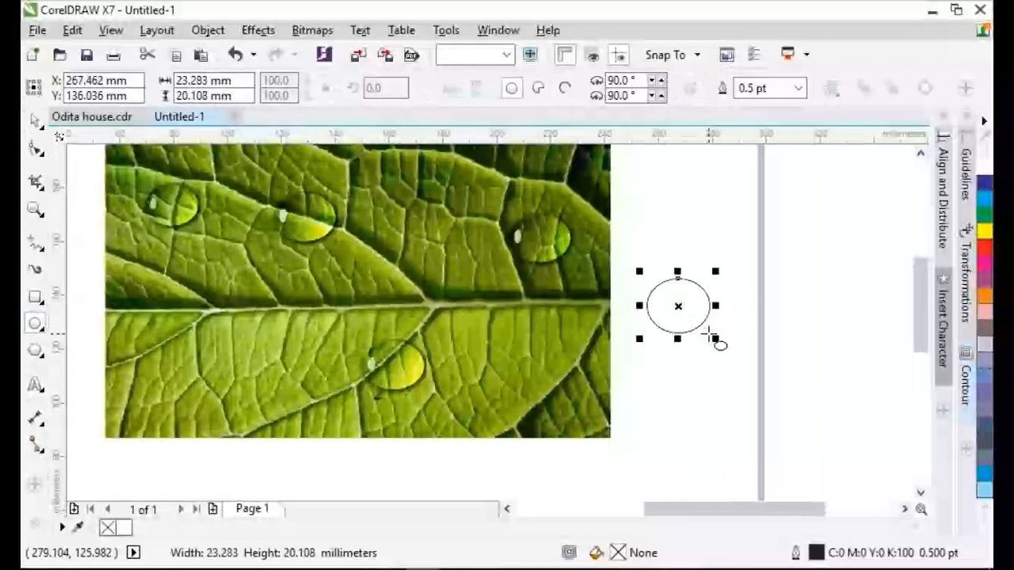
- Smear the new ellipse's lower-right edge outward into a short tip, using a 5.1 mm nib and a pressure of 46
{"action": "left_click", "coordinate": [30, 149]}
{"action": "left_click", "coordinate": [103, 279]}
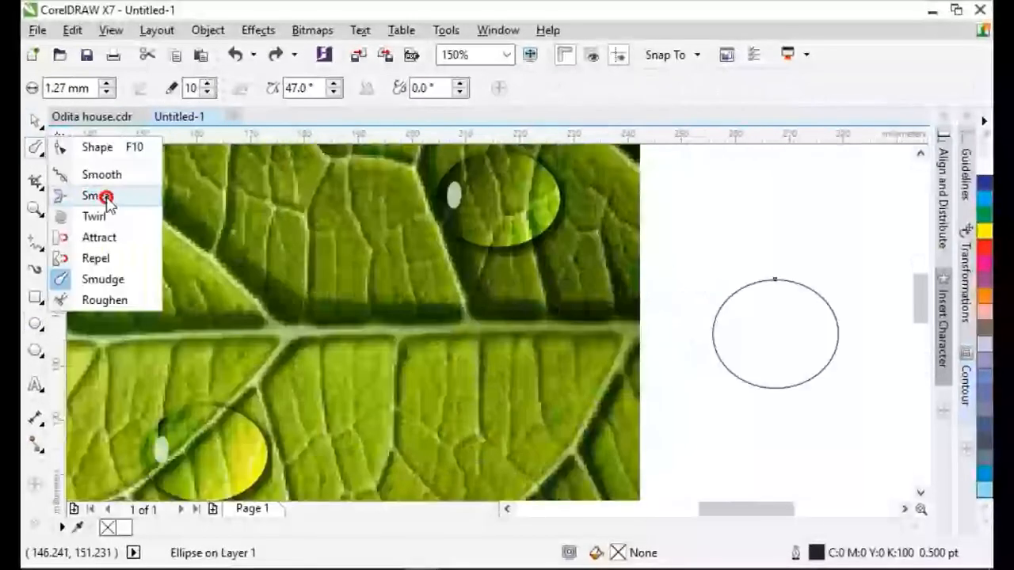
{"action": "left_click", "coordinate": [103, 196]}
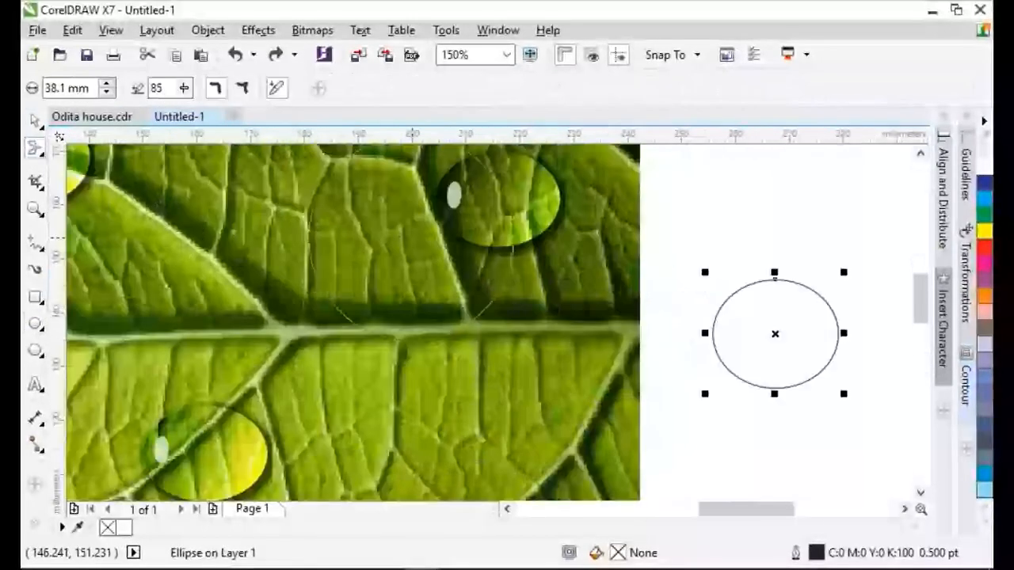
{"action": "left_click", "coordinate": [184, 88]}
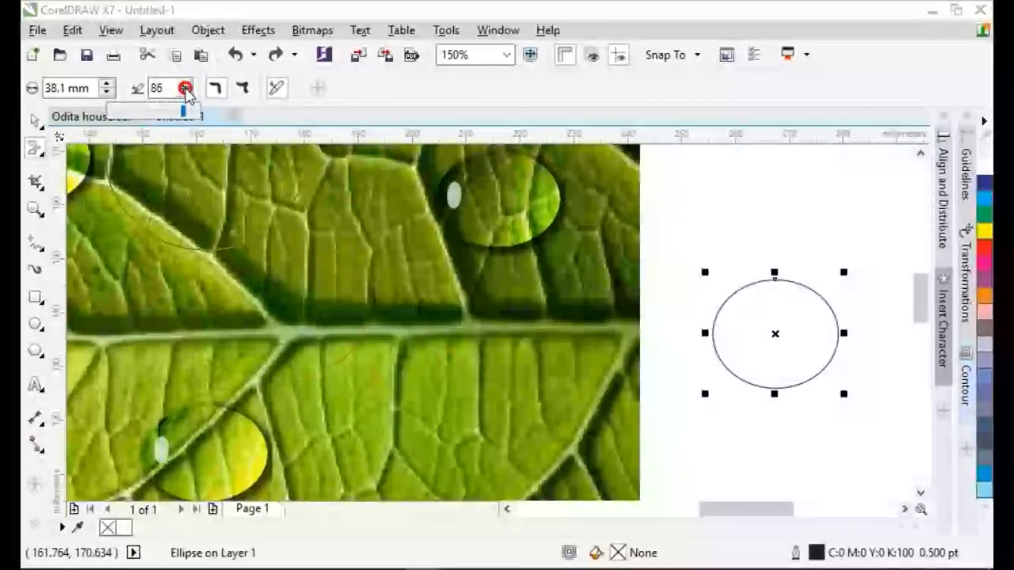
{"action": "left_click_drag", "start_coordinate": [182, 88], "coordinate": [187, 88]}
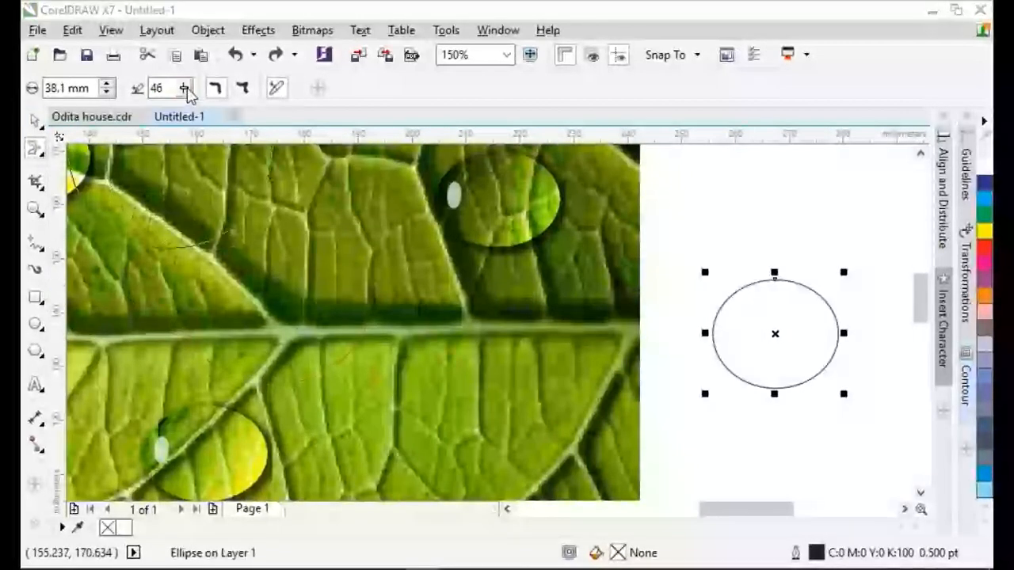
{"action": "type", "text": "10.1"}
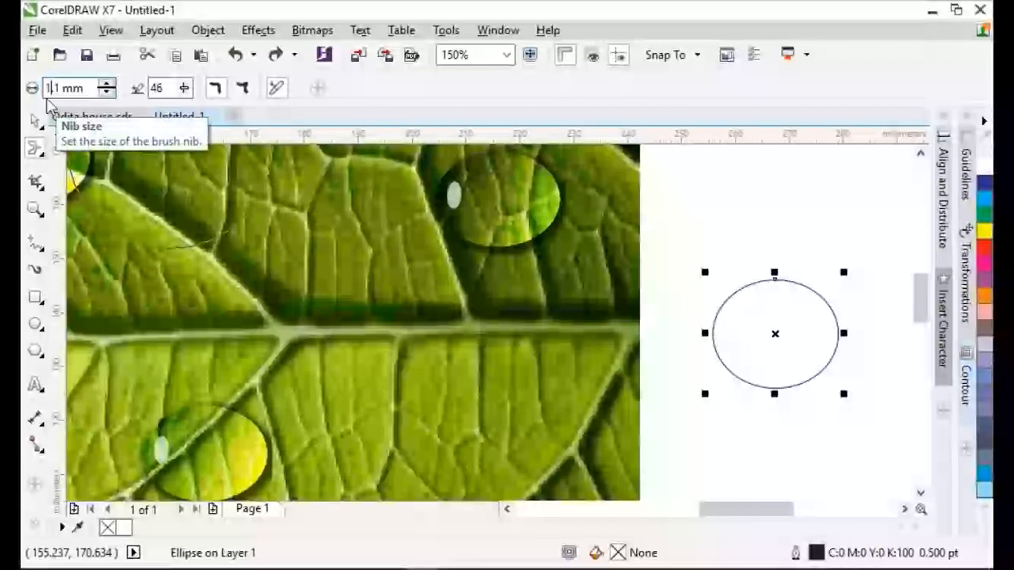
{"action": "key", "text": "Return"}
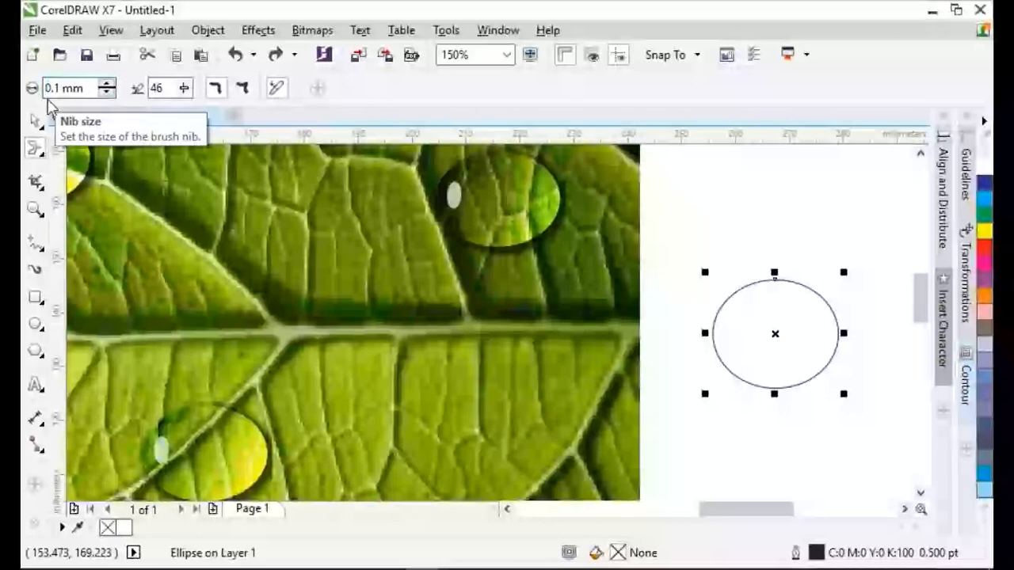
{"action": "key", "text": "Delete"}
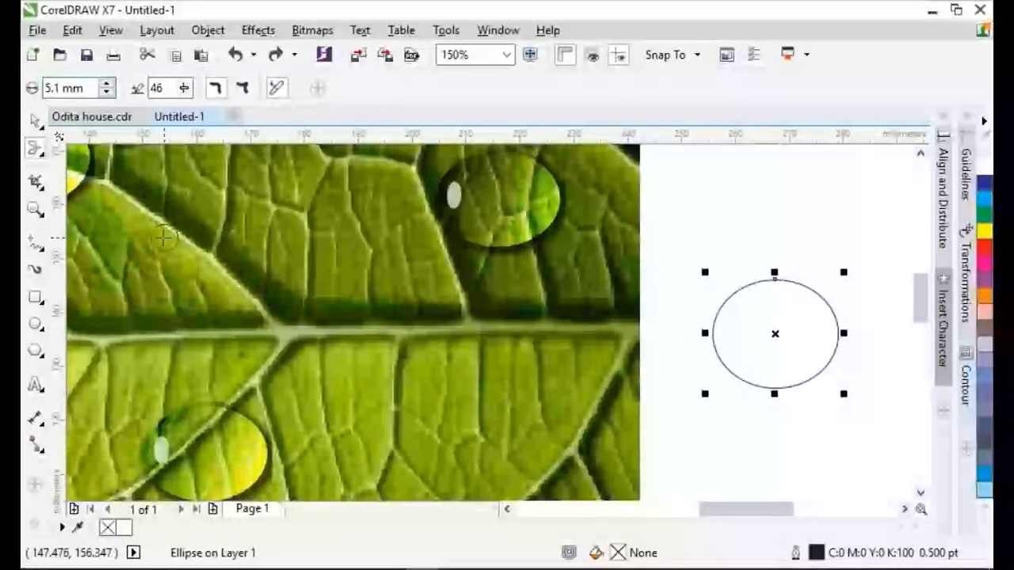
{"action": "mouse_move", "coordinate": [824, 365]}
{"action": "left_mouse_down"}
{"action": "mouse_move", "coordinate": [860, 397]}
{"action": "mouse_move", "coordinate": [820, 380]}
{"action": "mouse_move", "coordinate": [853, 396]}
{"action": "mouse_move", "coordinate": [832, 370]}
{"action": "mouse_move", "coordinate": [858, 374]}
{"action": "mouse_move", "coordinate": [838, 360]}
{"action": "mouse_move", "coordinate": [877, 367]}
{"action": "mouse_move", "coordinate": [834, 366]}
{"action": "mouse_move", "coordinate": [821, 380]}
{"action": "mouse_move", "coordinate": [838, 395]}
{"action": "mouse_move", "coordinate": [805, 382]}
{"action": "mouse_move", "coordinate": [828, 410]}
{"action": "left_mouse_up"}
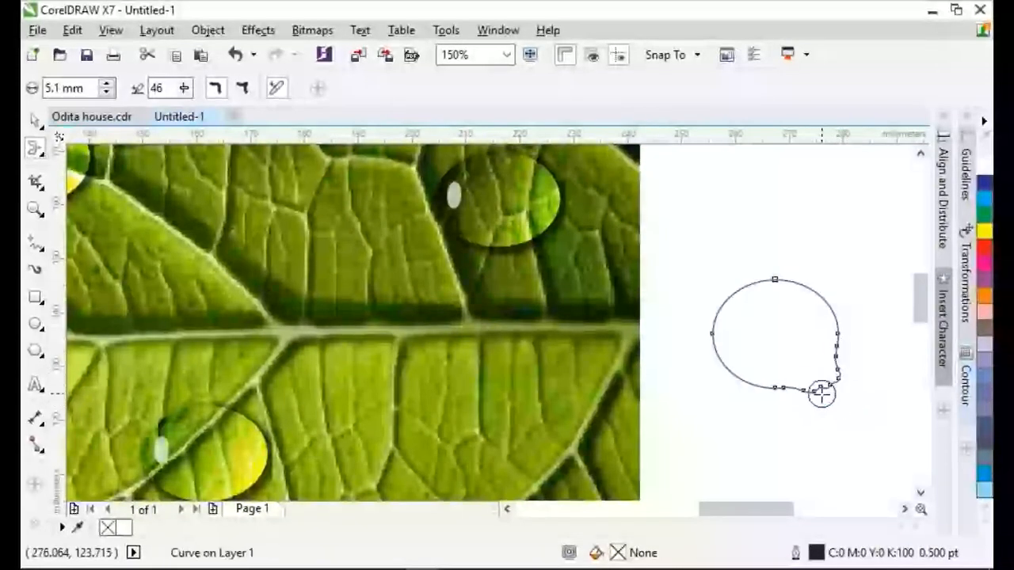
{"action": "left_click_drag", "start_coordinate": [821, 393], "coordinate": [839, 399]}
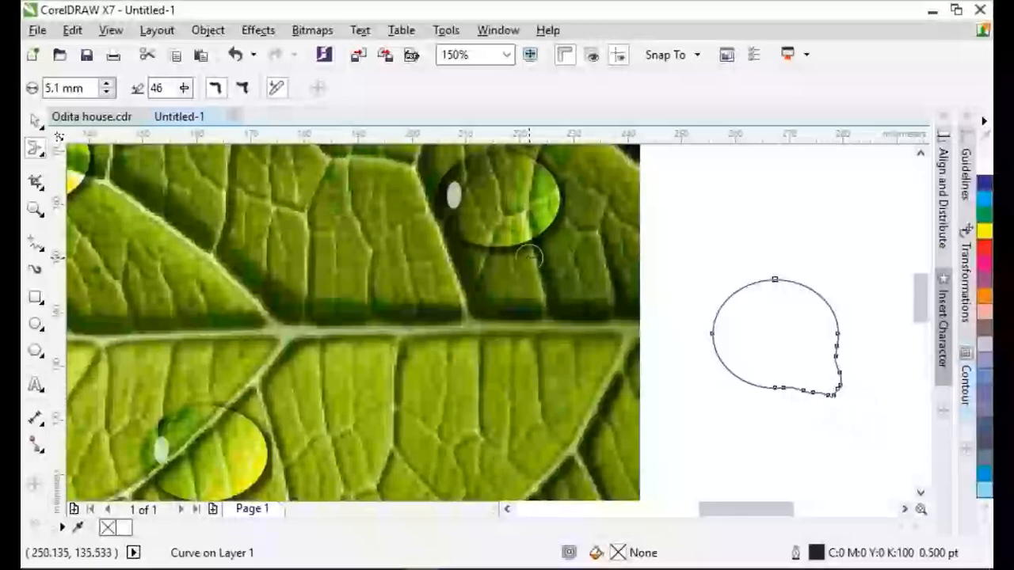
- Place a copy of the smeared outline on the leaf's central vein, below the upper-right drop, keeping the original beside the photo
{"action": "left_click", "coordinate": [35, 121]}
{"action": "left_click", "coordinate": [772, 358]}
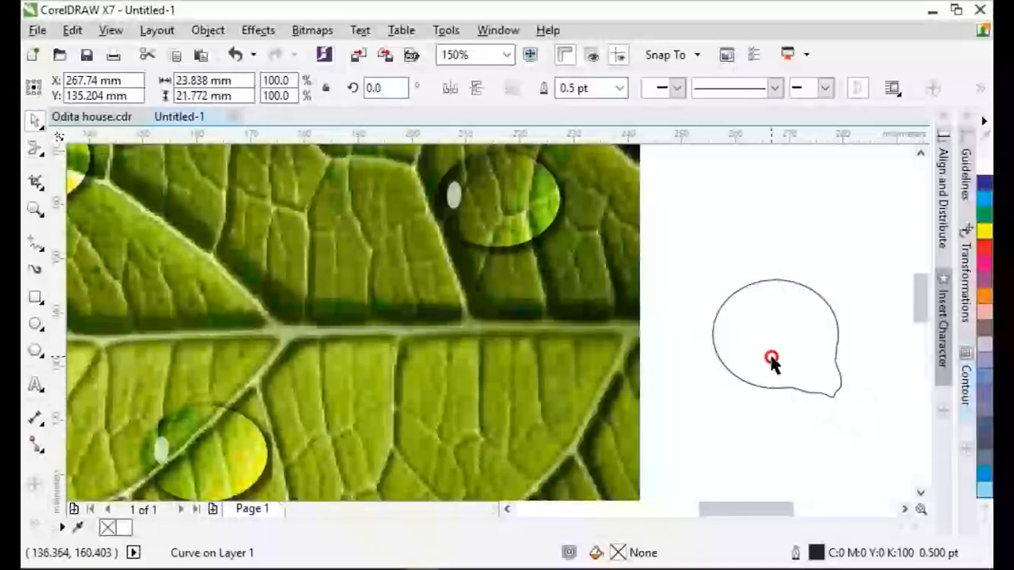
{"action": "left_click_drag", "start_coordinate": [813, 317], "coordinate": [532, 320]}
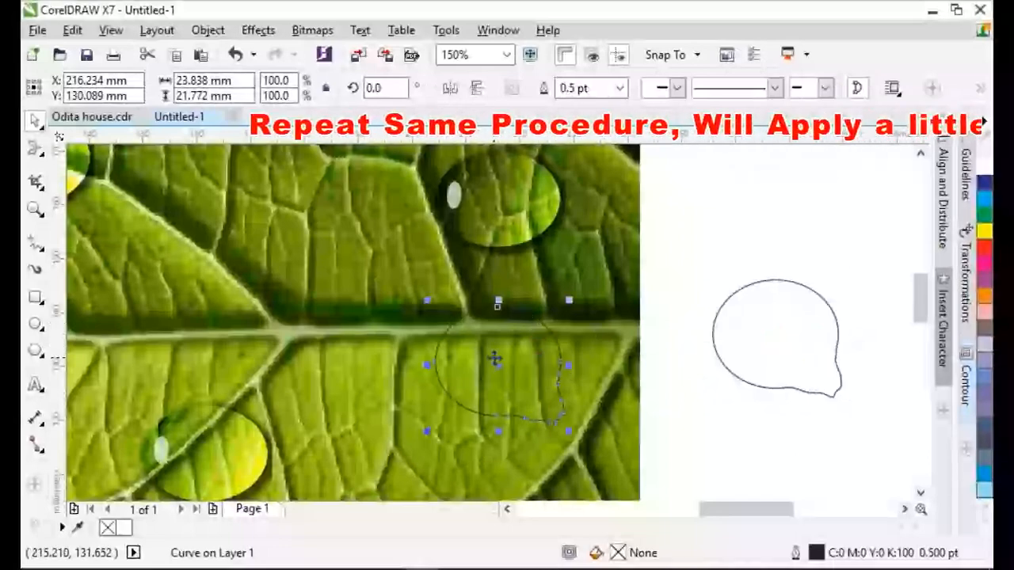
- Fill the copied outline with a linear black-to-white gradient running from its upper-left edge to its lower-right tip
{"action": "left_click", "coordinate": [35, 528]}
{"action": "left_click", "coordinate": [522, 380]}
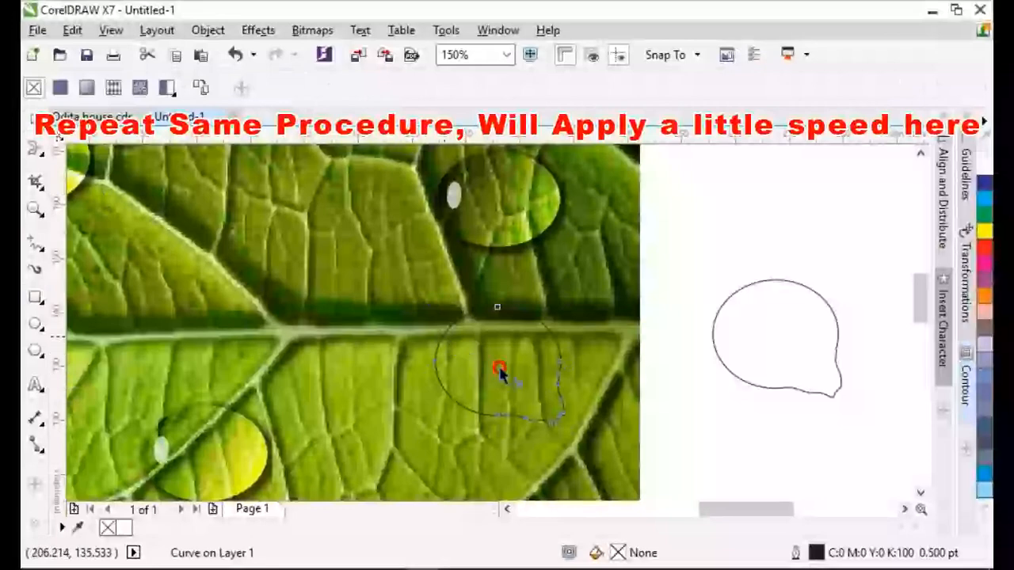
{"action": "left_click_drag", "start_coordinate": [564, 408], "coordinate": [559, 406]}
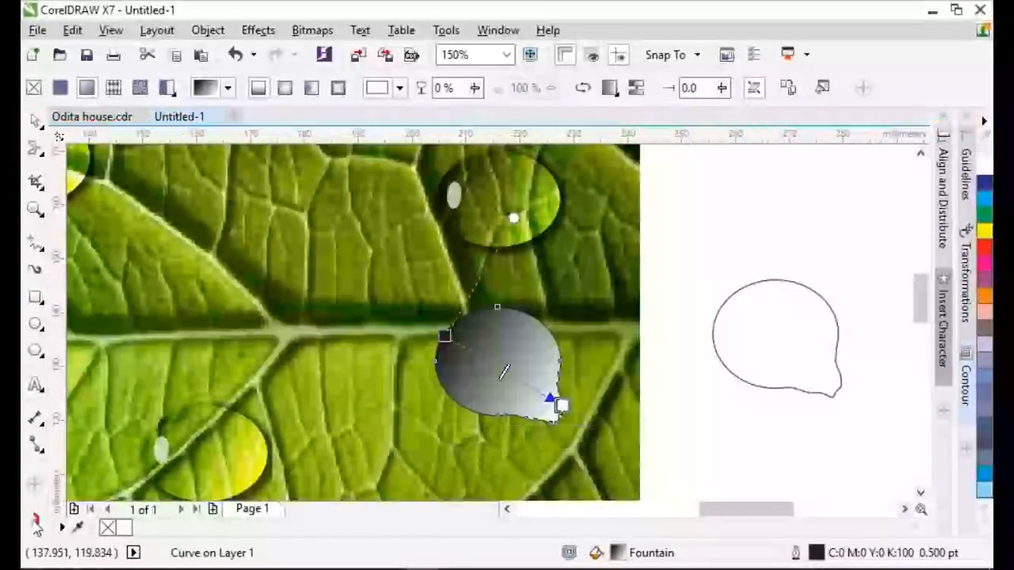
- Remove the gradient shape's outline and set its transparency merge mode to Overlay
{"action": "left_click", "coordinate": [58, 428]}
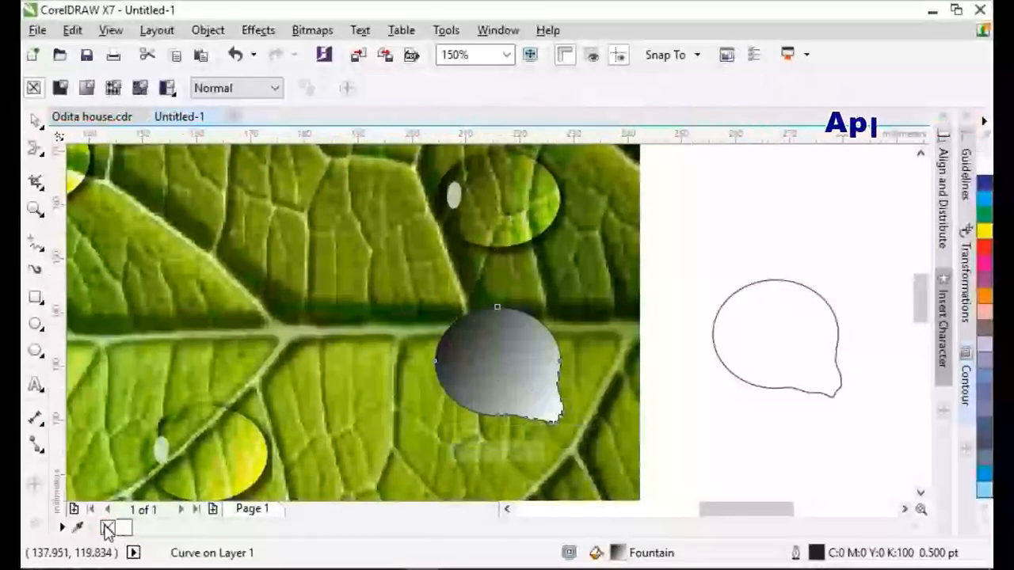
{"action": "left_click", "coordinate": [109, 529]}
{"action": "left_click", "coordinate": [274, 88]}
{"action": "left_click", "coordinate": [312, 294]}
{"action": "key", "text": "space"}
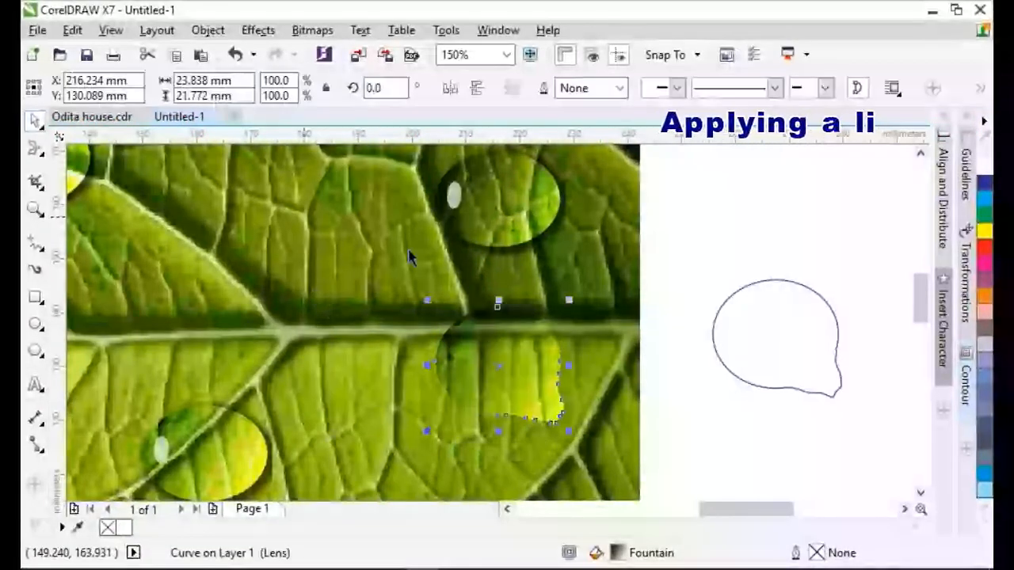
- Add a drop shadow to the outline beside the photo, with outside feathering direction and a feathering of 10
{"action": "left_click", "coordinate": [727, 338]}
{"action": "left_click", "coordinate": [34, 484]}
{"action": "left_click", "coordinate": [62, 409]}
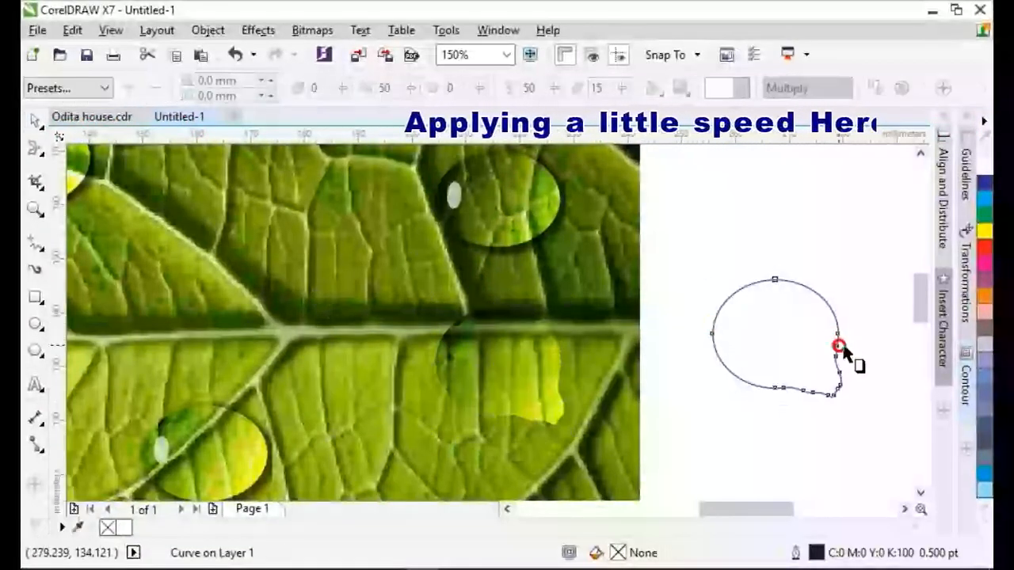
{"action": "mouse_move", "coordinate": [843, 347]}
{"action": "left_mouse_down"}
{"action": "mouse_move", "coordinate": [803, 340]}
{"action": "mouse_move", "coordinate": [845, 340]}
{"action": "left_mouse_up"}
{"action": "left_click", "coordinate": [651, 88]}
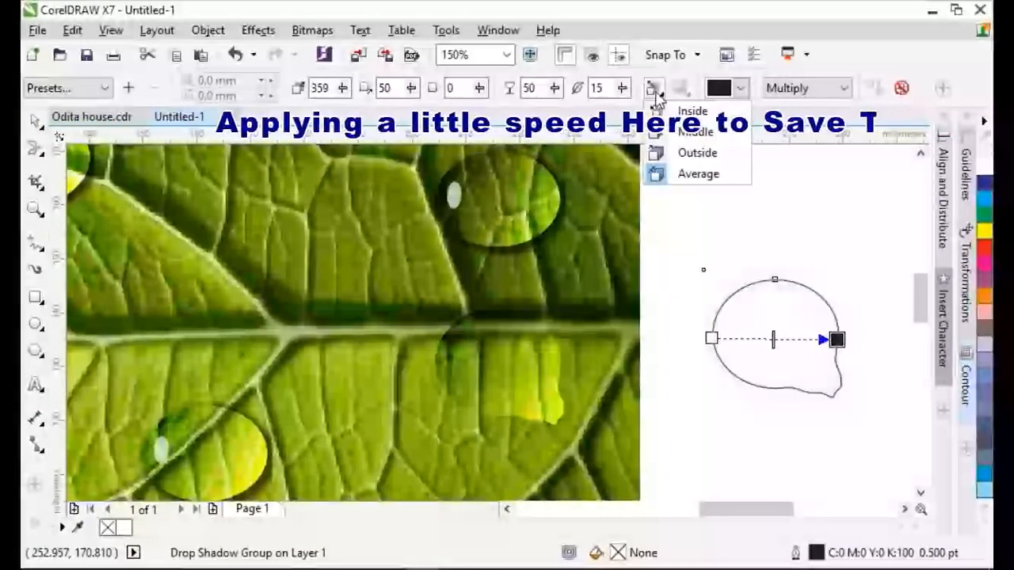
{"action": "left_click", "coordinate": [697, 153]}
{"action": "left_click_drag", "start_coordinate": [604, 88], "coordinate": [577, 95]}
{"action": "type", "text": "10"}
{"action": "key", "text": "Return"}
- Fill the shadowed shape white without an outline and break its drop shadow apart
{"action": "left_click", "coordinate": [124, 528]}
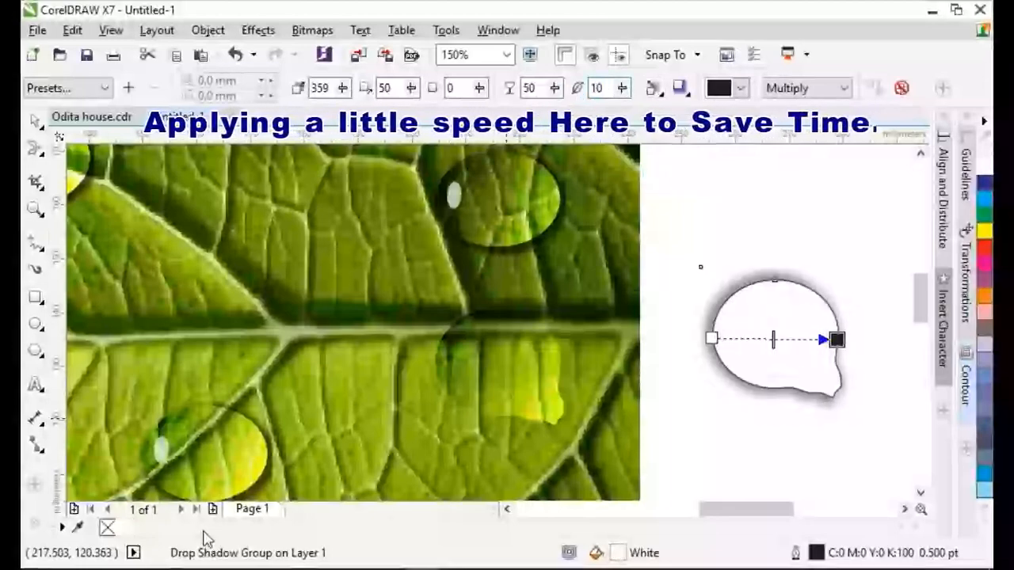
{"action": "right_click", "coordinate": [108, 528]}
{"action": "left_click", "coordinate": [36, 121]}
{"action": "left_click", "coordinate": [758, 275]}
{"action": "key", "text": "ctrl+k"}
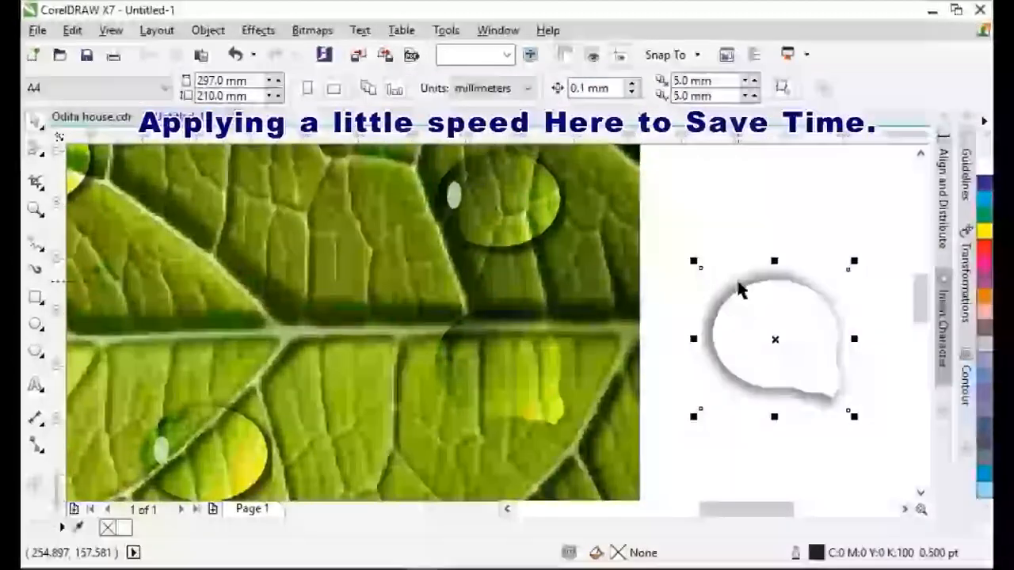
- Shrink the separated shadow to about 25.1 by 25.7 mm so that it fits closely around the white shape
{"action": "left_click", "coordinate": [739, 283]}
{"action": "left_click_drag", "start_coordinate": [694, 346], "coordinate": [698, 346]}
{"action": "scroll", "coordinate": [713, 338], "scroll_direction": "up", "scroll_amount": 2}
{"action": "left_click_drag", "start_coordinate": [660, 385], "coordinate": [693, 385]}
{"action": "left_click", "coordinate": [905, 510]}
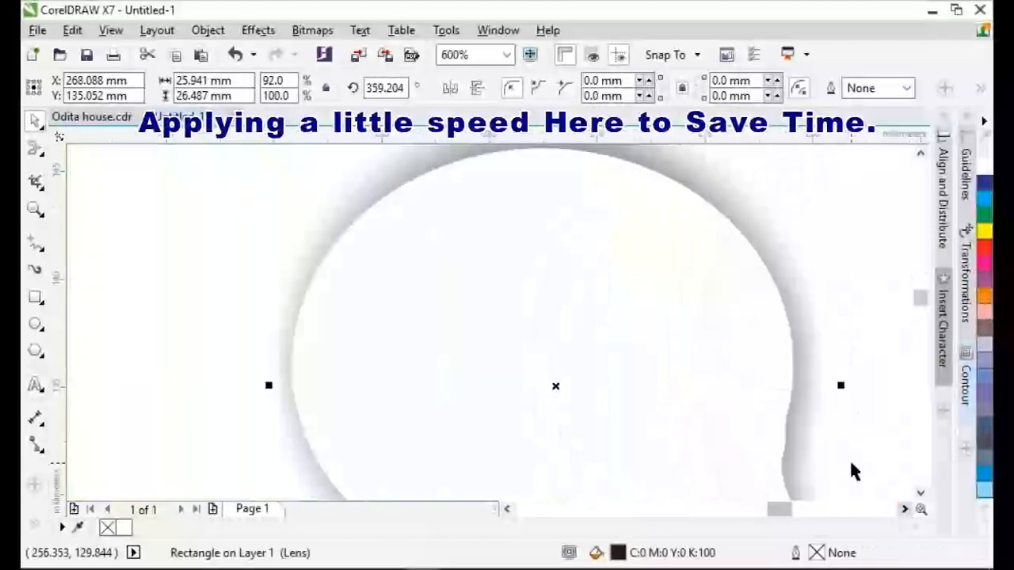
{"action": "left_click_drag", "start_coordinate": [840, 385], "coordinate": [828, 388]}
{"action": "scroll", "coordinate": [695, 249], "scroll_direction": "down", "scroll_amount": 1}
{"action": "left_click", "coordinate": [921, 154]}
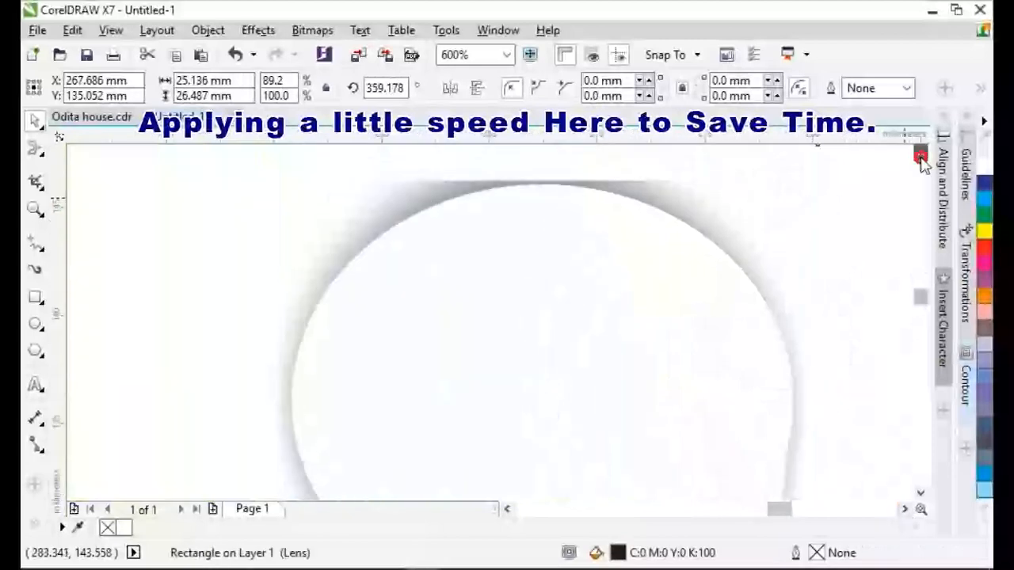
{"action": "left_click", "coordinate": [920, 154]}
{"action": "left_click_drag", "start_coordinate": [546, 169], "coordinate": [546, 184]}
{"action": "scroll", "coordinate": [545, 180], "scroll_direction": "down", "scroll_amount": 2}
{"action": "left_click", "coordinate": [730, 272]}
- Trim the white shape's area out of the separated shadow
{"action": "right_click", "coordinate": [535, 188]}
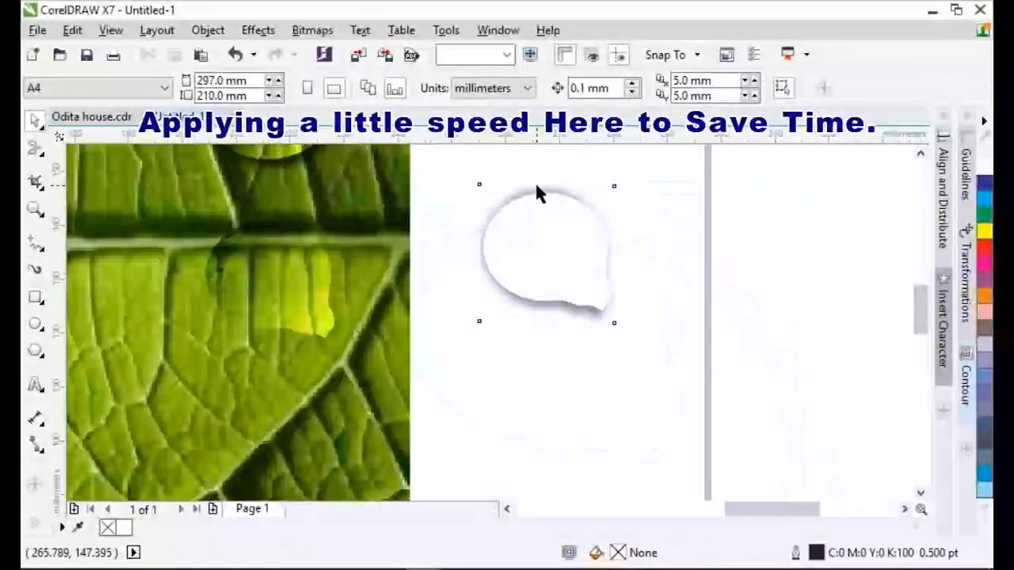
{"action": "left_click", "coordinate": [207, 30]}
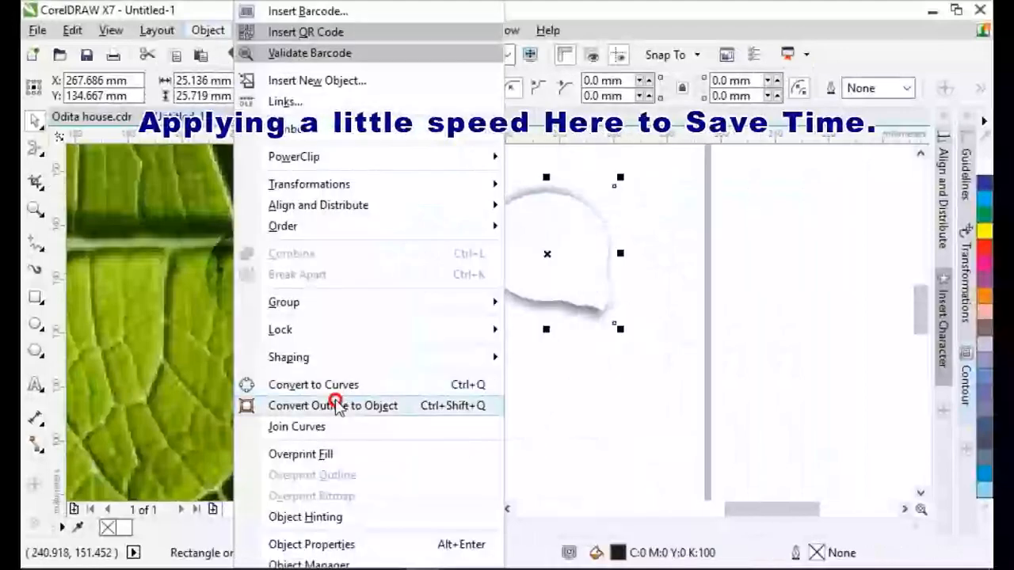
{"action": "left_click", "coordinate": [349, 406]}
{"action": "left_click", "coordinate": [576, 90]}
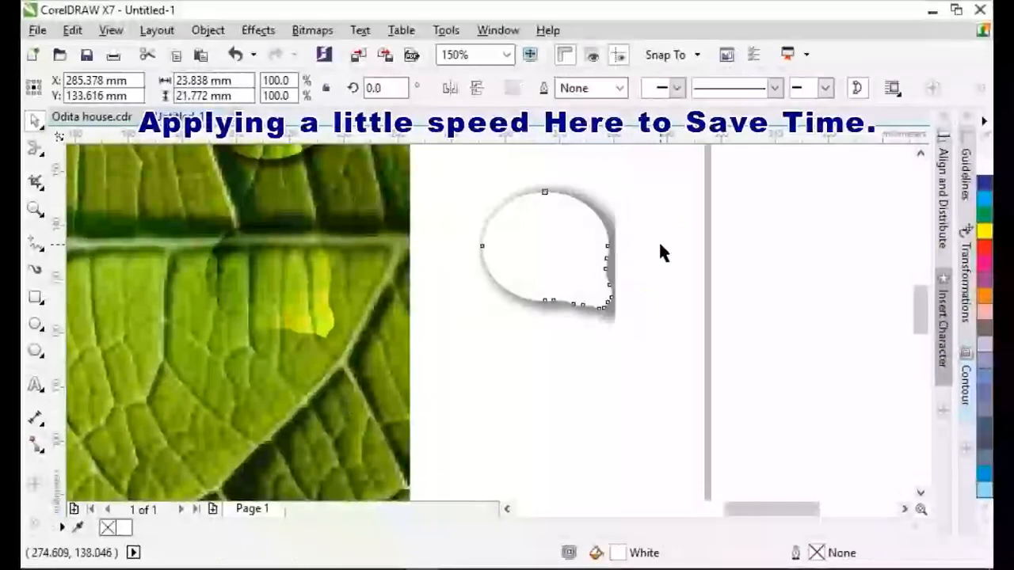
- Discard the white shape and move the trimmed shadow onto the edges of the gradient drop on the leaf
{"action": "left_click", "coordinate": [659, 241]}
{"action": "left_click_drag", "start_coordinate": [592, 207], "coordinate": [313, 235]}
{"action": "left_click", "coordinate": [479, 190]}
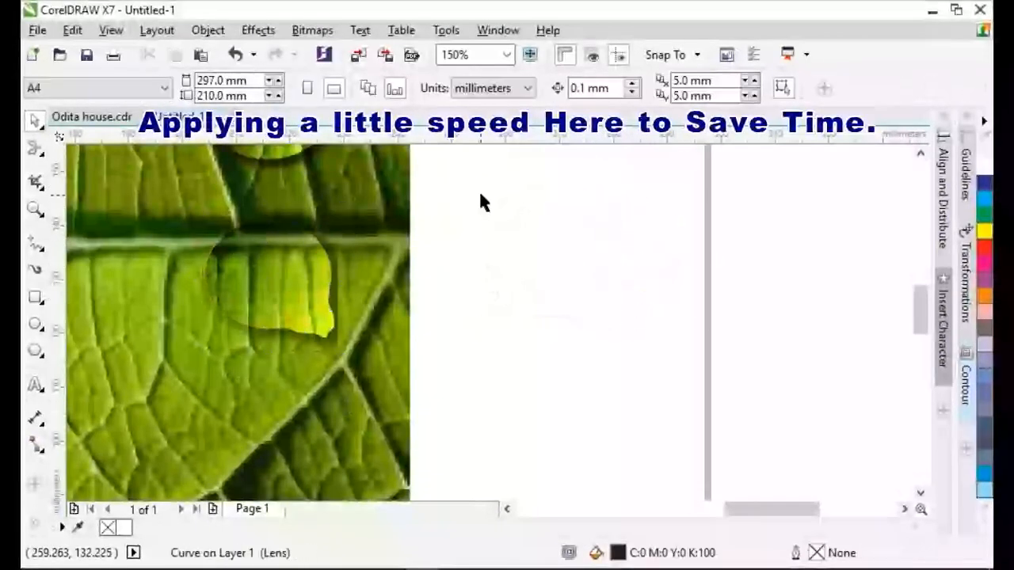
- Try to restack and shift the gradient drop over its shadow, and undo both changes
{"action": "scroll", "coordinate": [360, 263], "scroll_direction": "left", "scroll_amount": 2}
{"action": "left_click", "coordinate": [336, 283]}
{"action": "right_click", "coordinate": [336, 284]}
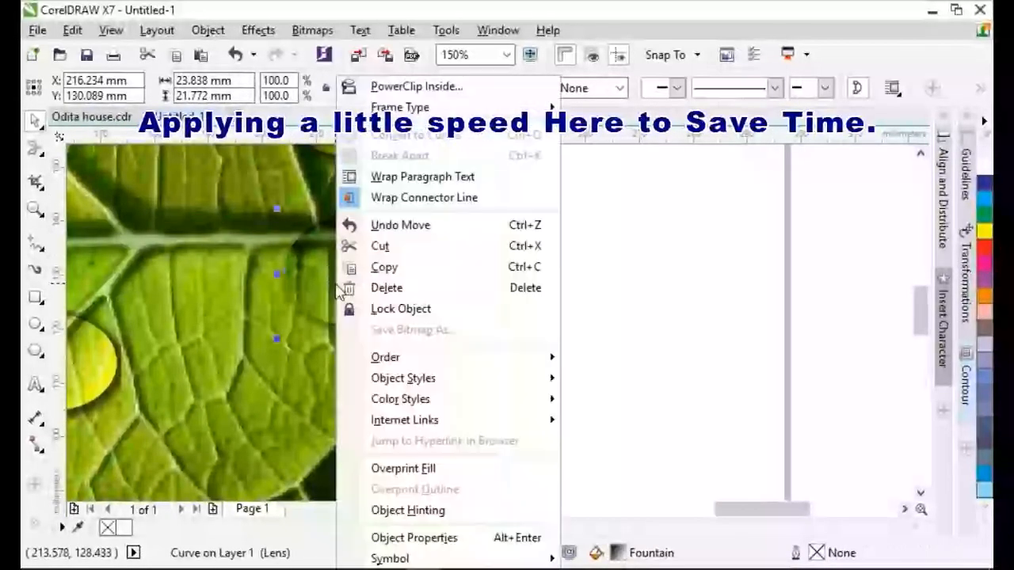
{"action": "left_click", "coordinate": [634, 378]}
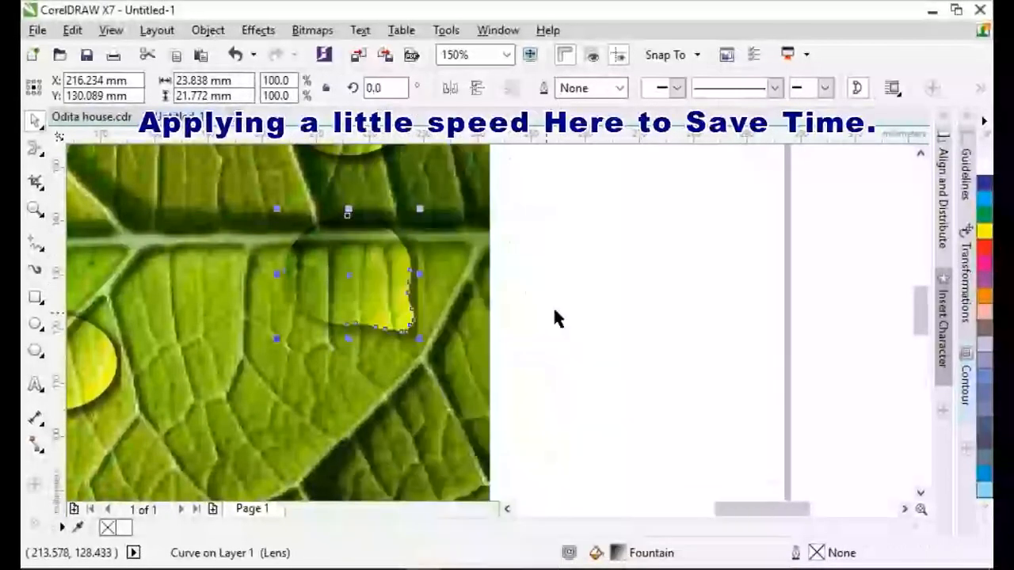
{"action": "right_click", "coordinate": [400, 300]}
{"action": "left_click", "coordinate": [634, 423]}
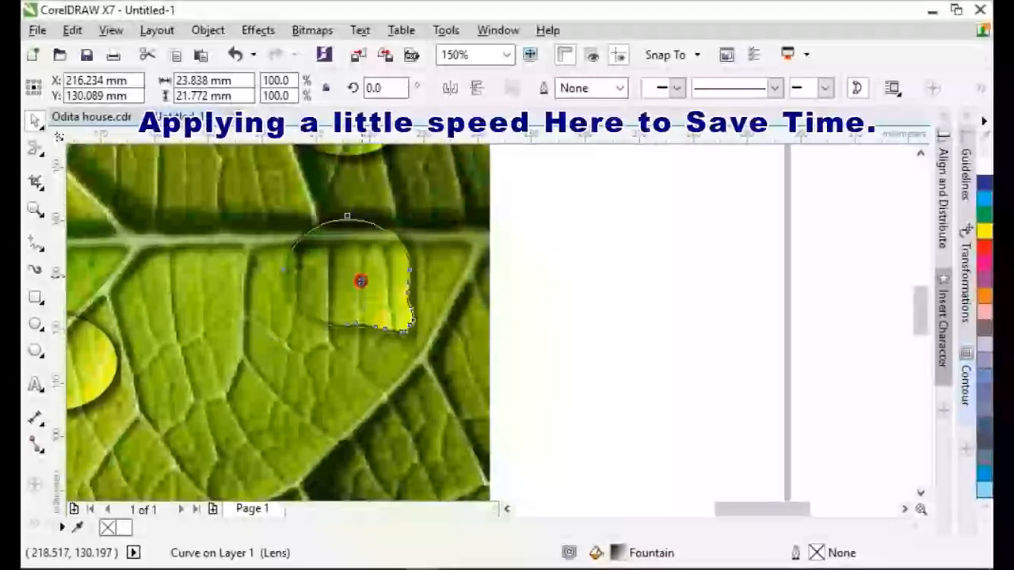
{"action": "left_click_drag", "start_coordinate": [360, 281], "coordinate": [360, 305]}
{"action": "key", "text": "ctrl+z"}
{"action": "key", "text": "ctrl+z"}
- Restack the irregular gradient drop and group it with its trimmed shadow
{"action": "right_click", "coordinate": [365, 297]}
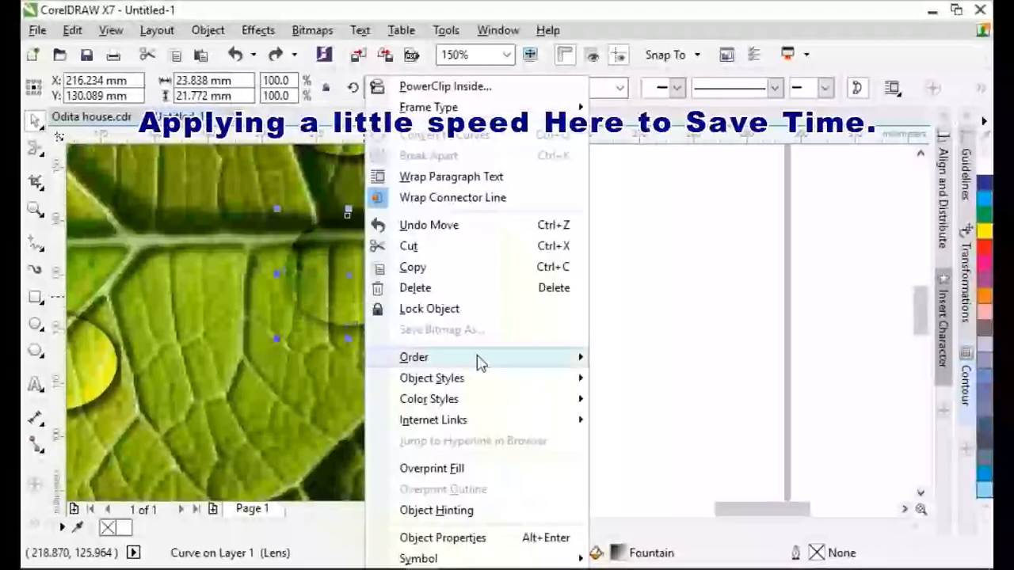
{"action": "mouse_move", "coordinate": [481, 363]}
{"action": "left_click", "coordinate": [634, 426]}
{"action": "left_click", "coordinate": [484, 297]}
{"action": "left_click_drag", "start_coordinate": [537, 188], "coordinate": [254, 362]}
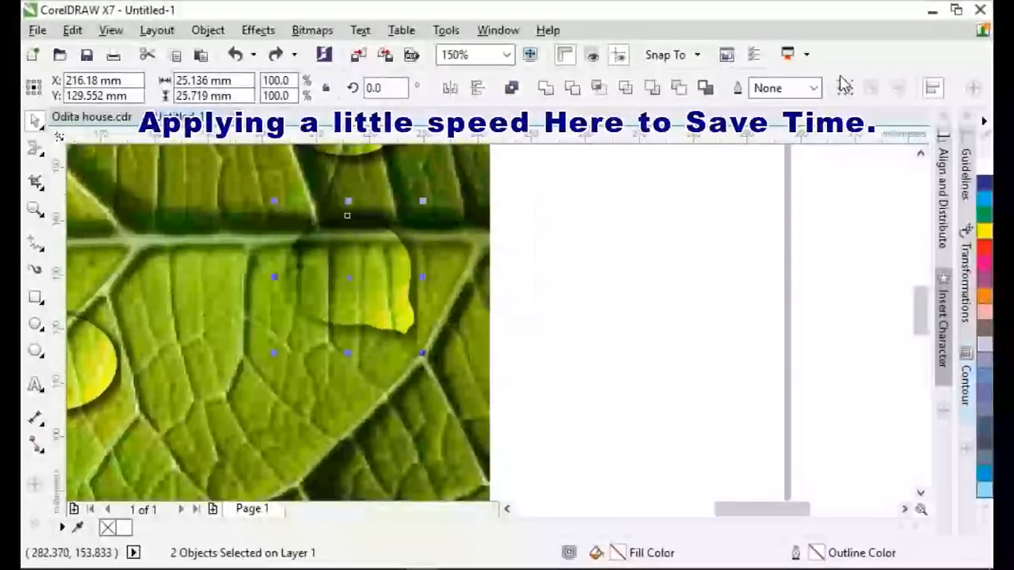
{"action": "left_click", "coordinate": [593, 261]}
{"action": "left_click_drag", "start_coordinate": [543, 188], "coordinate": [243, 370]}
{"action": "key", "text": "ctrl+g"}
- Shrink the grouped irregular drop to about 64.9 percent and place a copy of it on the leaf's central vein near the left
{"action": "left_click_drag", "start_coordinate": [424, 201], "coordinate": [378, 249]}
{"action": "scroll", "coordinate": [473, 274], "scroll_direction": "down", "scroll_amount": 1}
{"action": "left_click_drag", "start_coordinate": [399, 285], "coordinate": [162, 255]}
{"action": "right_click", "coordinate": [163, 255]}
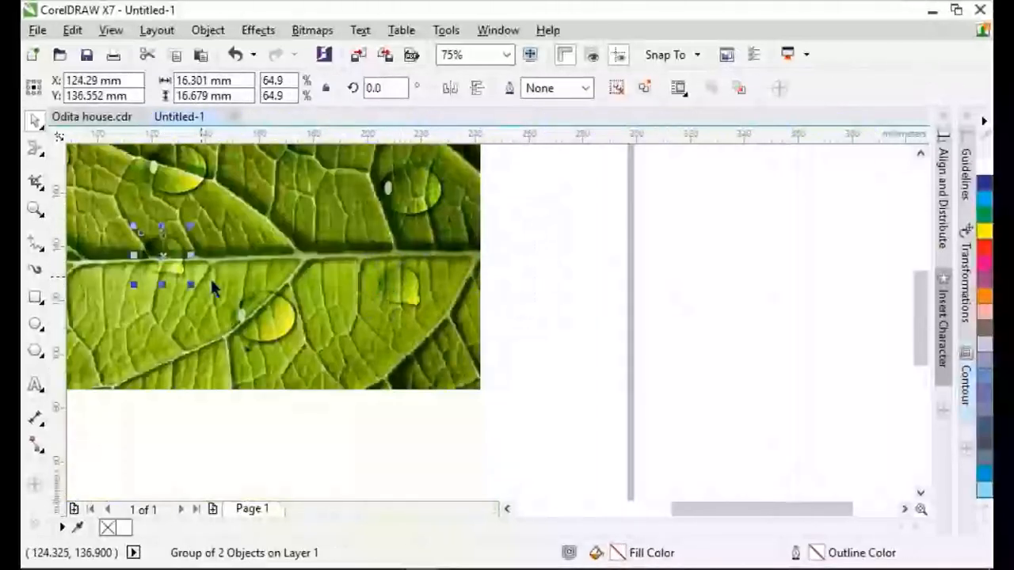
- Rotate the original irregular drop to about 294.6° and enlarge it to about 34.6 by 34.9 mm near the leaf's right edge
{"action": "left_click", "coordinate": [392, 278]}
{"action": "left_click_drag", "start_coordinate": [420, 326], "coordinate": [424, 334]}
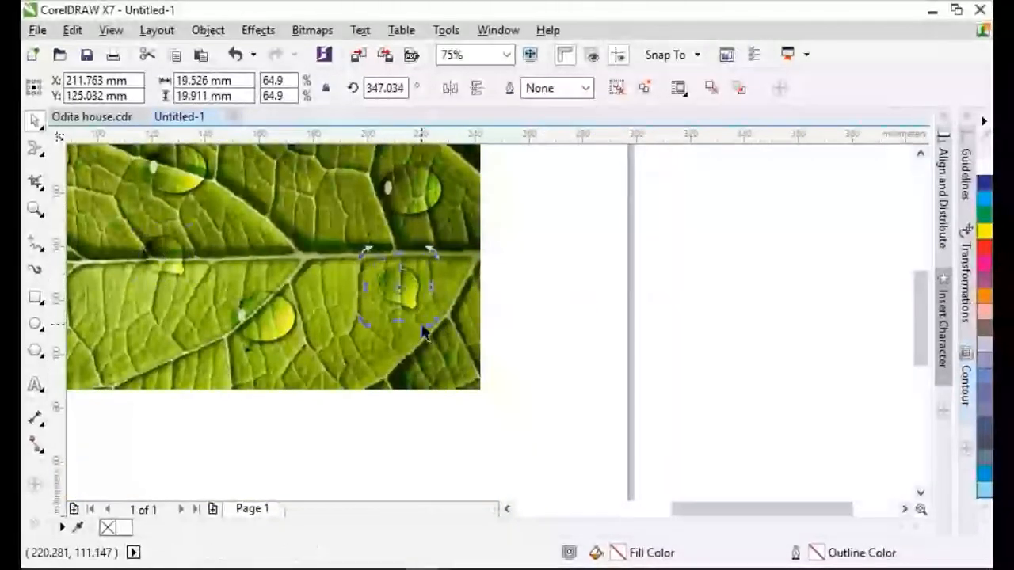
{"action": "left_click_drag", "start_coordinate": [448, 295], "coordinate": [450, 295]}
{"action": "left_click", "coordinate": [533, 278]}
{"action": "left_click", "coordinate": [407, 283]}
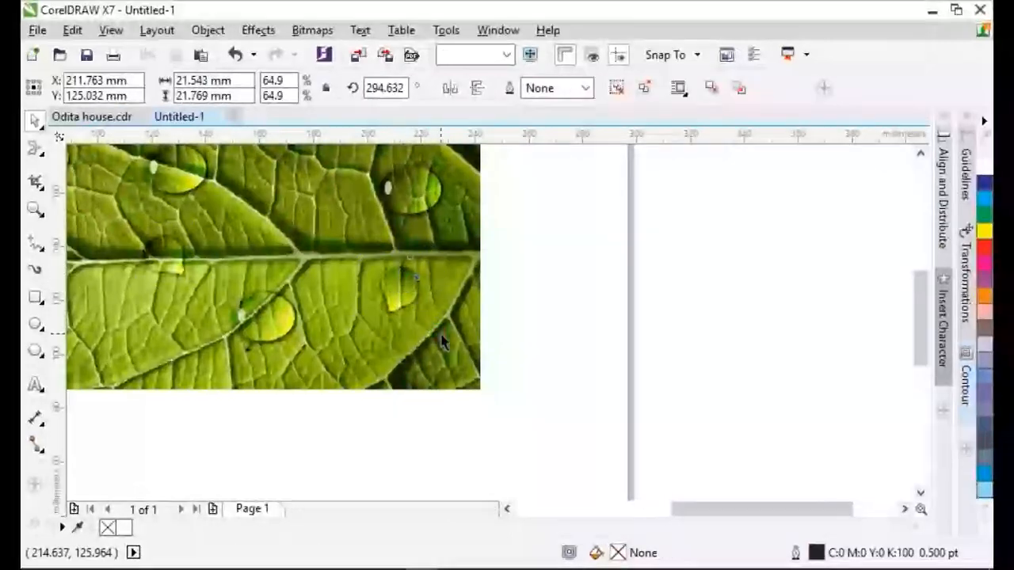
{"action": "left_click", "coordinate": [400, 294]}
{"action": "left_click_drag", "start_coordinate": [442, 327], "coordinate": [487, 237]}
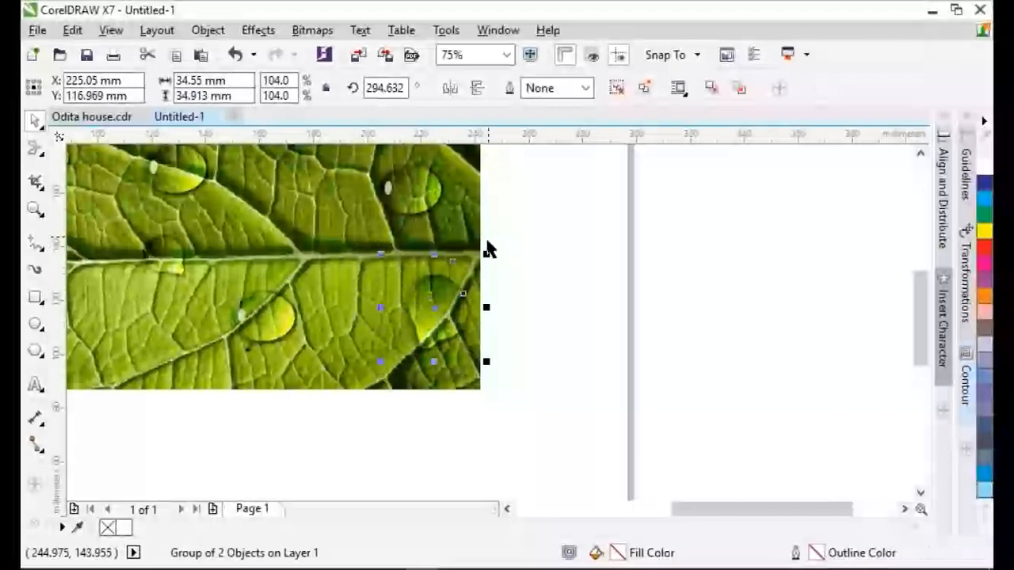
- Rotate the small irregular drop on the central vein to about 270° and place a copy of it near the leaf's left edge
{"action": "key", "text": "F4"}
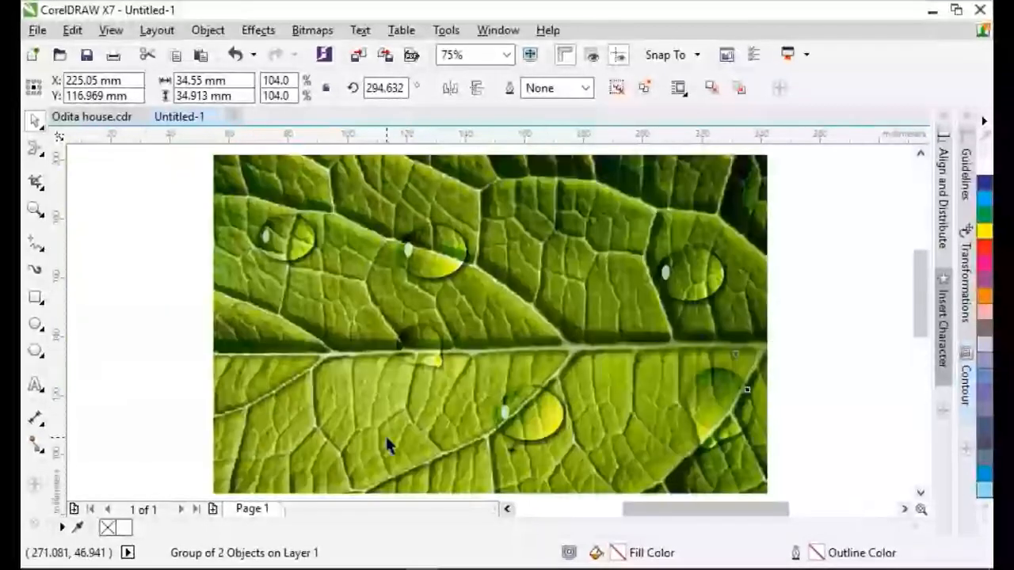
{"action": "left_click", "coordinate": [414, 350]}
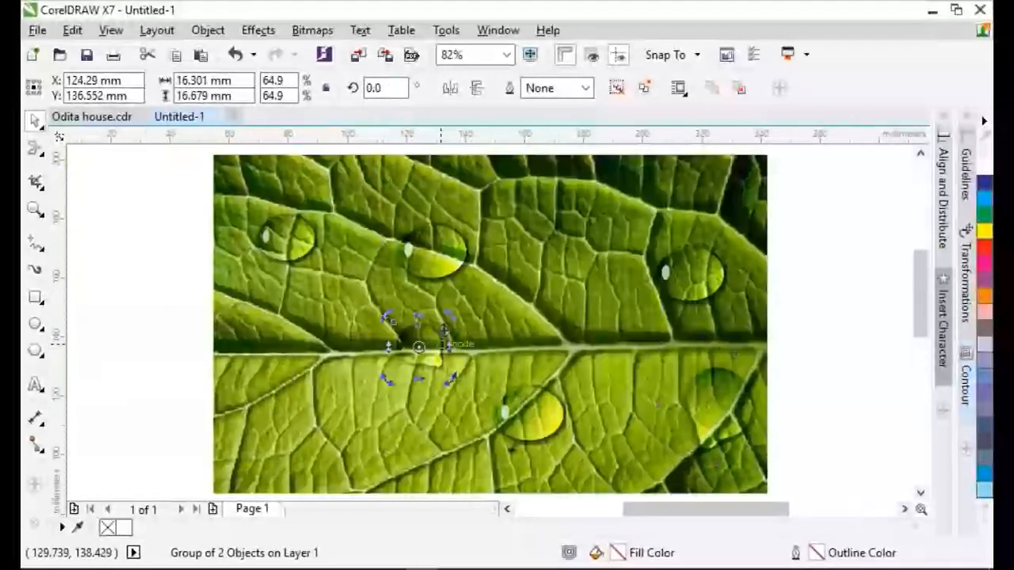
{"action": "left_click_drag", "start_coordinate": [444, 329], "coordinate": [452, 366]}
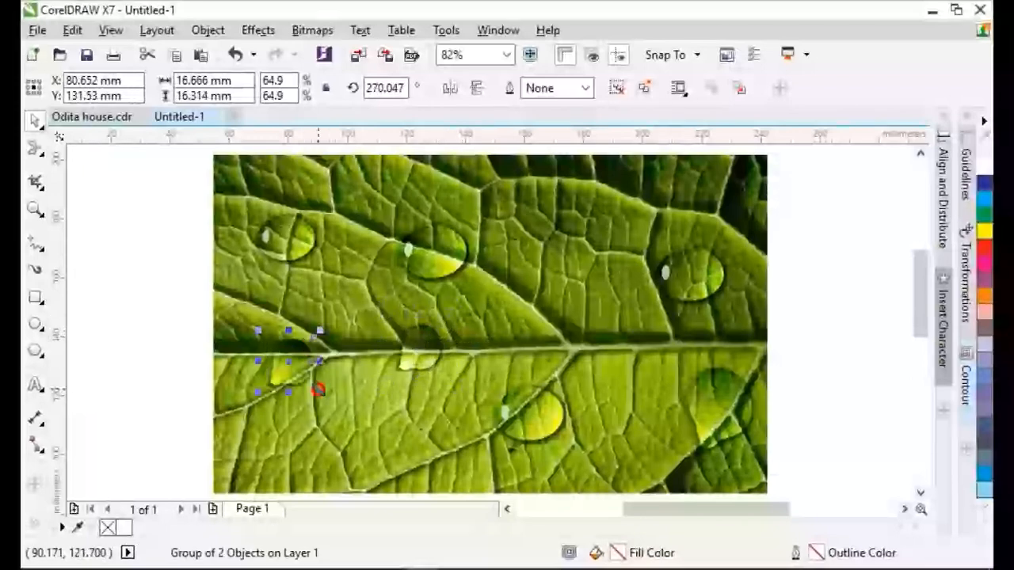
- Enlarge the left copy to about 27.2 by 26.6 mm on the lower leaf and shift the small drop right along the central vein
{"action": "left_click_drag", "start_coordinate": [319, 389], "coordinate": [314, 424]}
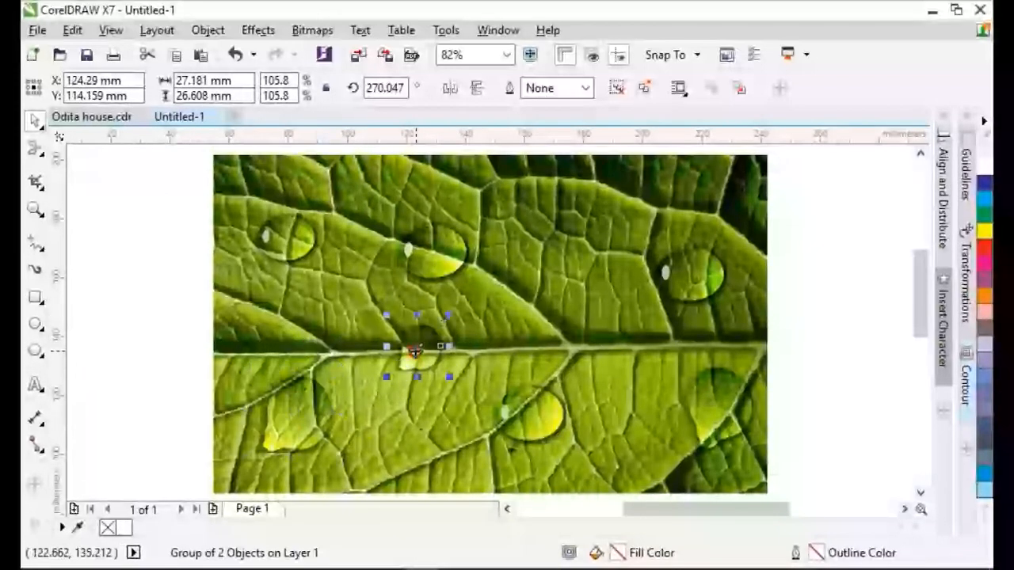
{"action": "left_click_drag", "start_coordinate": [427, 352], "coordinate": [478, 347]}
{"action": "left_click", "coordinate": [155, 367]}
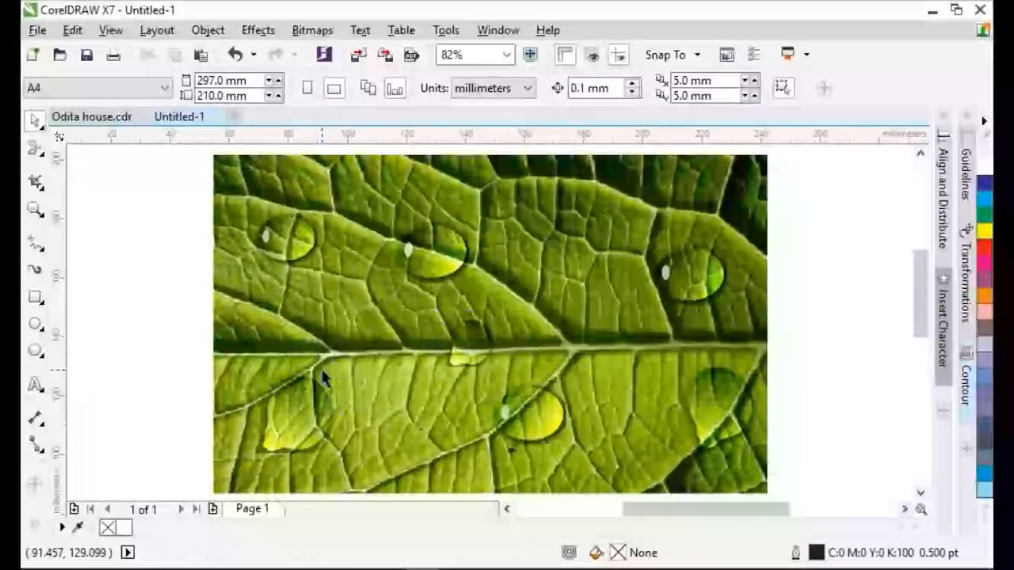
- Draw a rectangle about 268.8 by 70.6 mm on the page below the leaf photo
{"action": "scroll", "coordinate": [321, 369], "scroll_direction": "down", "scroll_amount": 2}
{"action": "left_click_drag", "start_coordinate": [916, 286], "coordinate": [917, 326]}
{"action": "left_click", "coordinate": [834, 316]}
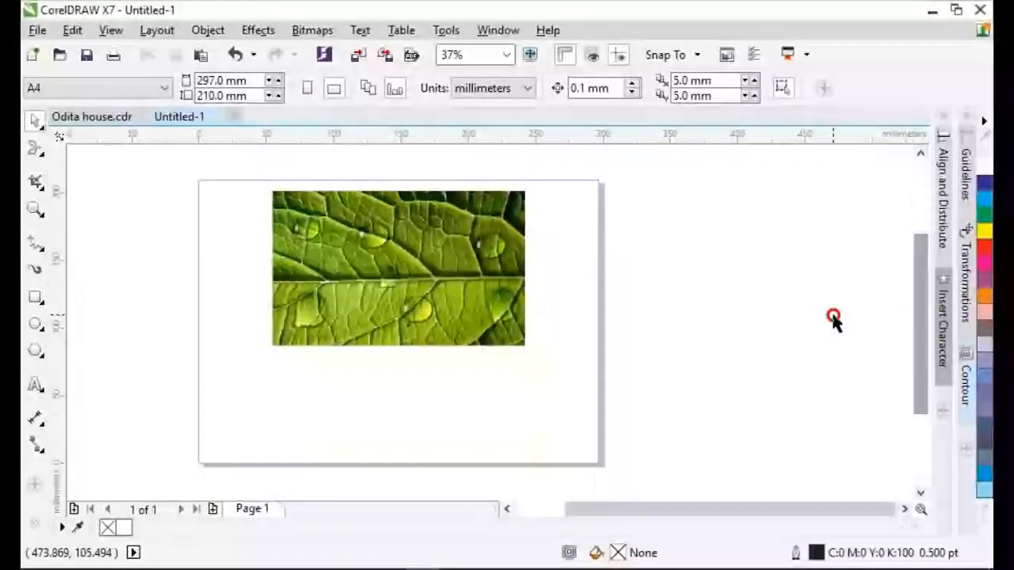
{"action": "left_click", "coordinate": [34, 297]}
{"action": "left_click_drag", "start_coordinate": [220, 363], "coordinate": [583, 459]}
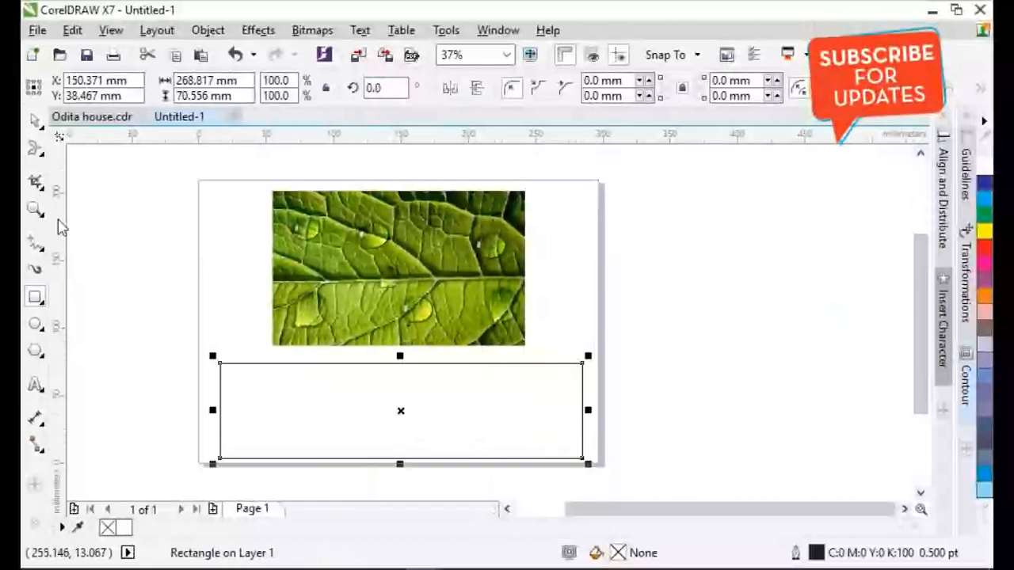
- Apply a diagonal linear fountain fill across the rectangle and set its start colour to dark blue
{"action": "left_click", "coordinate": [35, 519]}
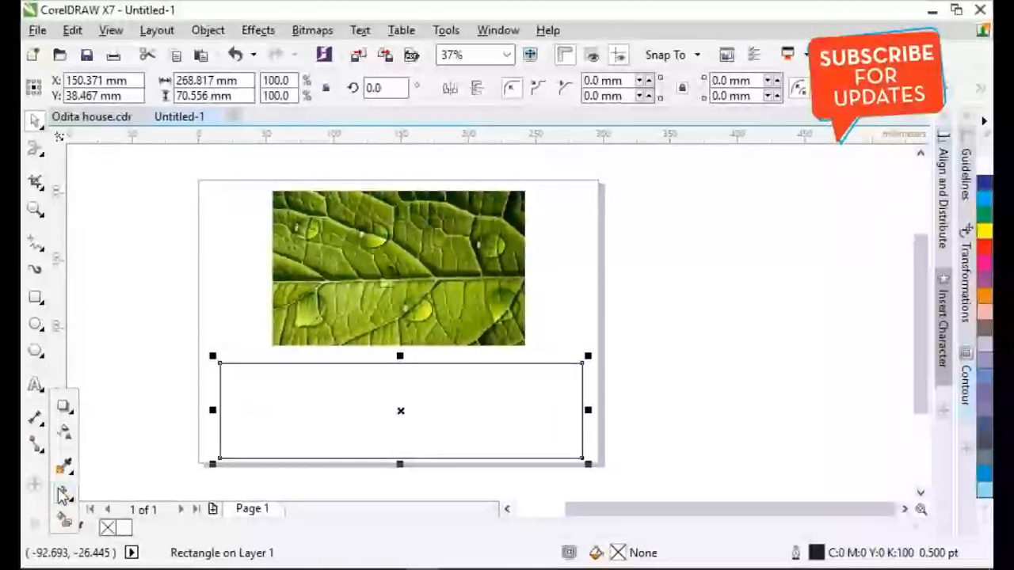
{"action": "left_click", "coordinate": [63, 492]}
{"action": "left_click_drag", "start_coordinate": [221, 366], "coordinate": [582, 457]}
{"action": "left_click", "coordinate": [220, 365]}
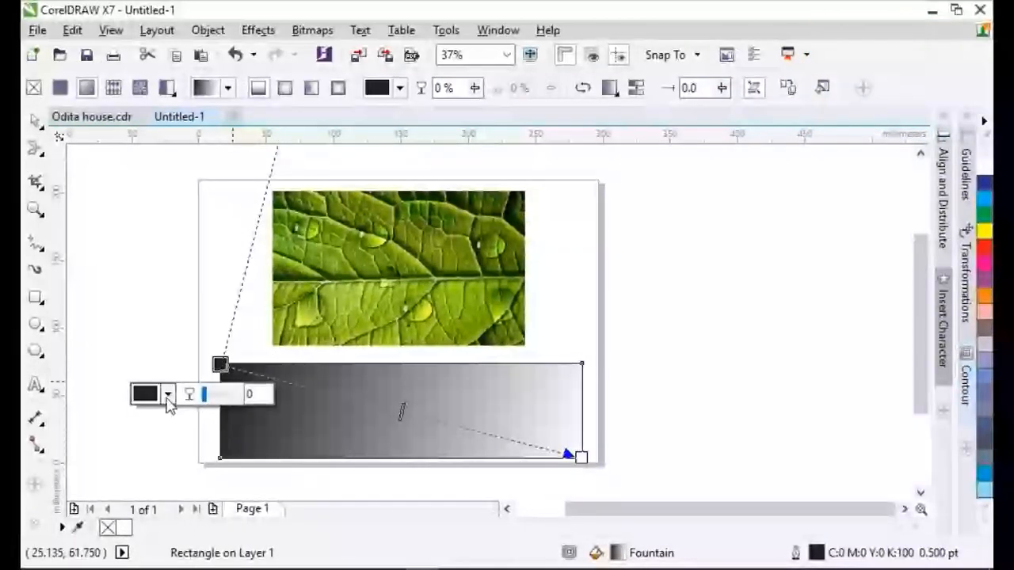
{"action": "left_click", "coordinate": [166, 403]}
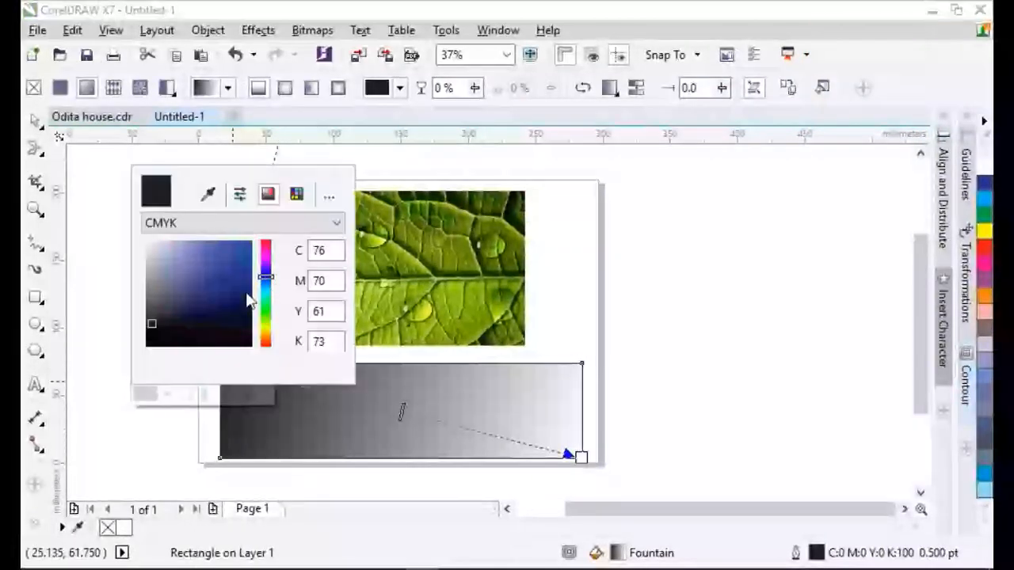
{"action": "left_click", "coordinate": [246, 292]}
{"action": "left_click", "coordinate": [445, 422]}
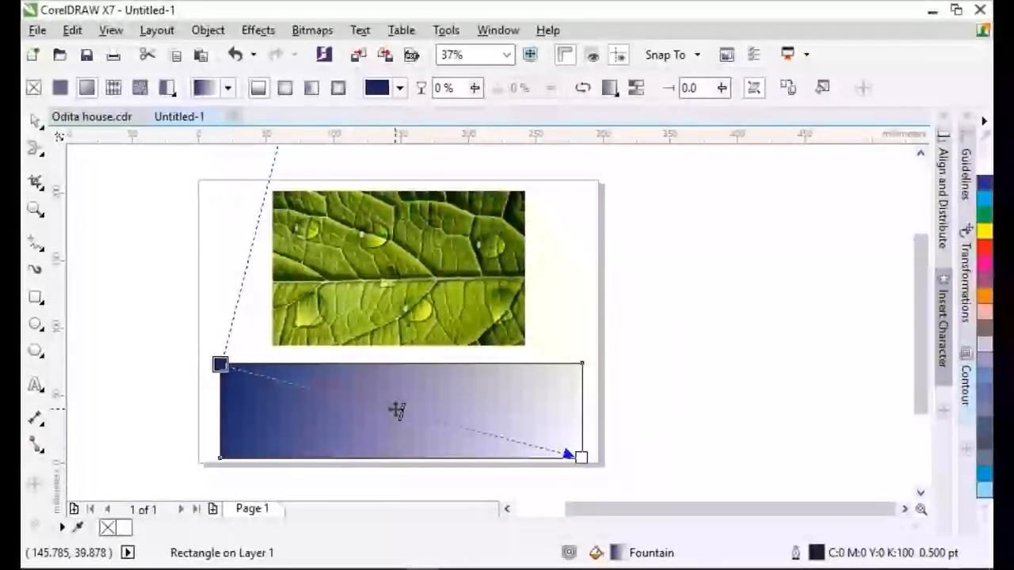
- Add a colour node at 48% of the rectangle's fountain fill and set it to blue #336FC4
{"action": "double_click", "coordinate": [397, 410]}
{"action": "left_click", "coordinate": [336, 439]}
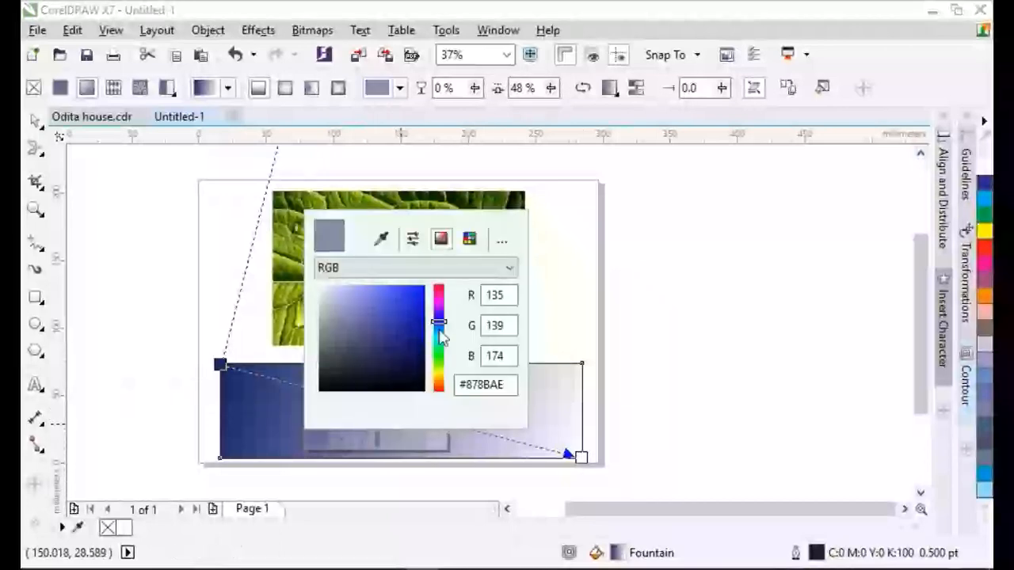
{"action": "left_click", "coordinate": [439, 328]}
{"action": "left_click", "coordinate": [401, 326]}
{"action": "left_click", "coordinate": [398, 311]}
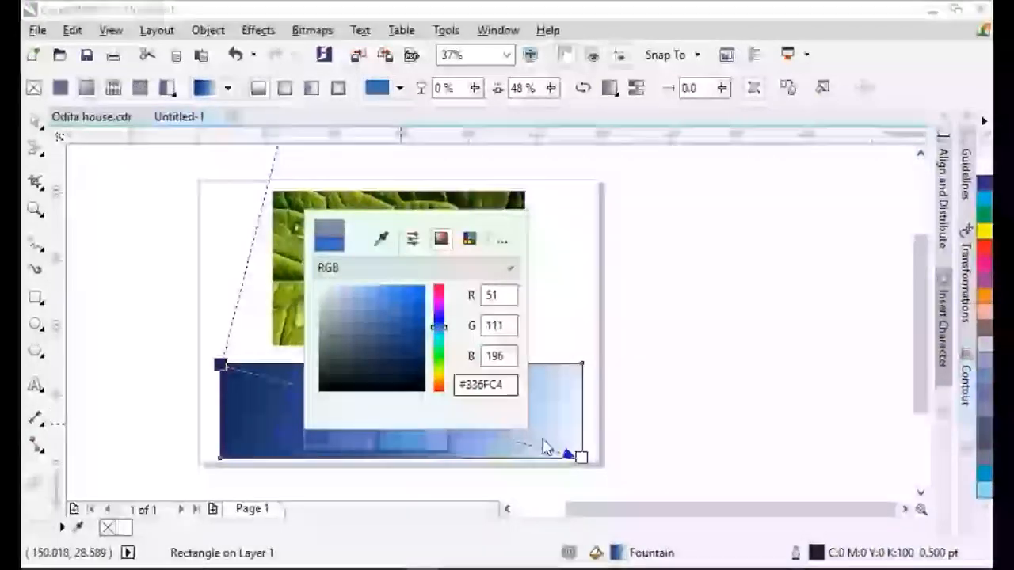
- Set the end colour of the rectangle's fountain fill to a medium blue
{"action": "left_click", "coordinate": [580, 460]}
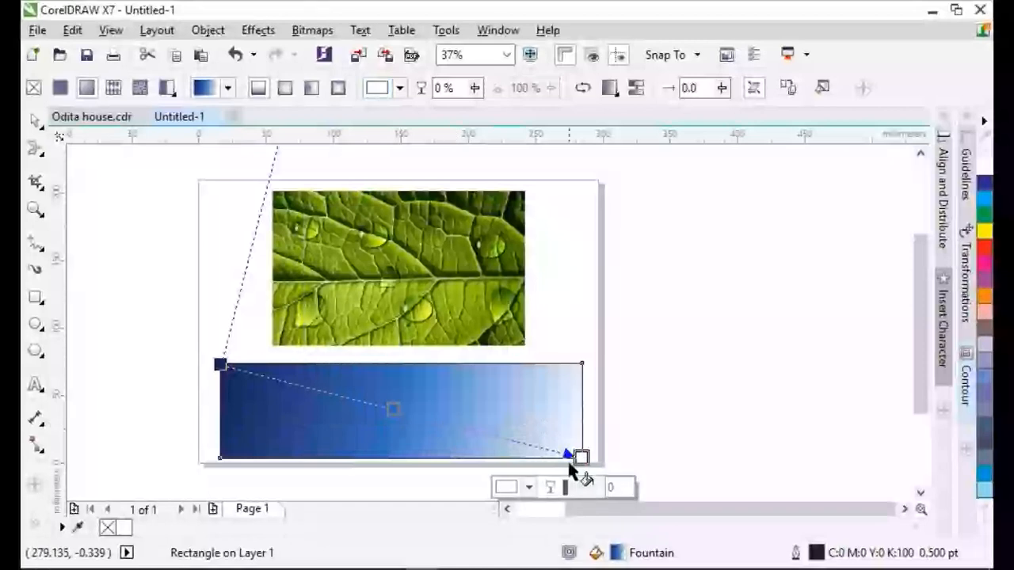
{"action": "left_click", "coordinate": [523, 486]}
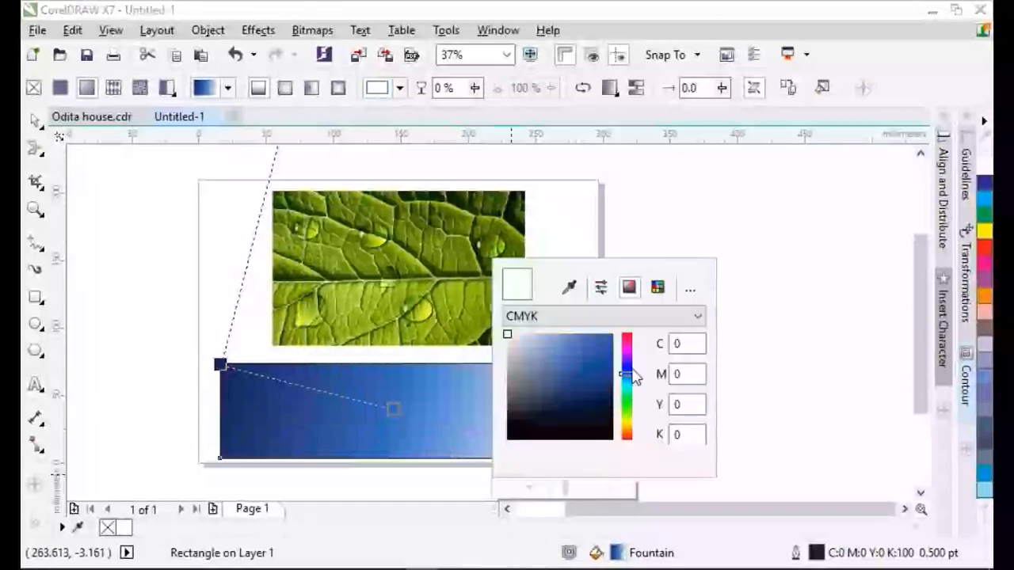
{"action": "left_click", "coordinate": [569, 347]}
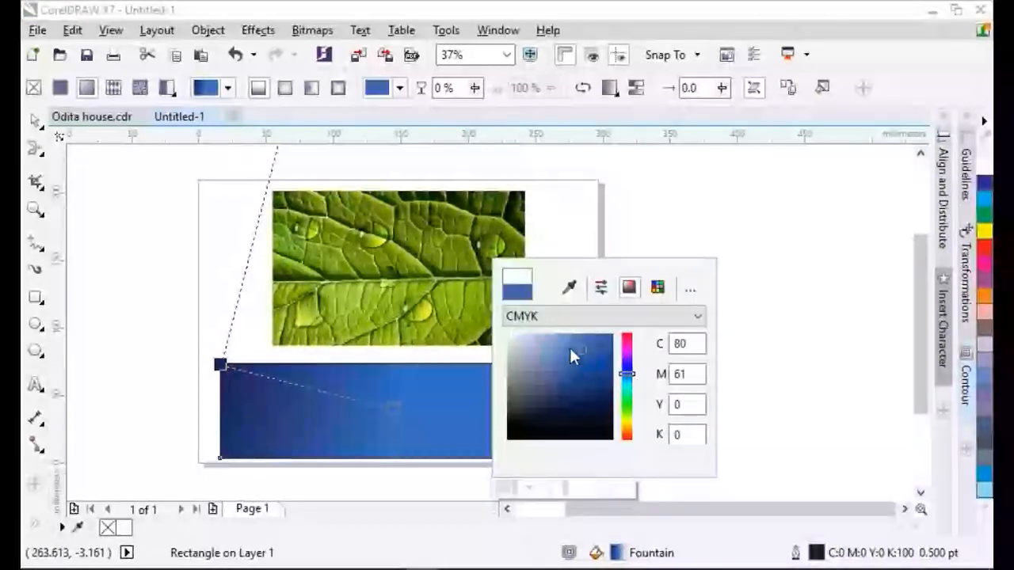
{"action": "left_click", "coordinate": [565, 347]}
{"action": "left_click", "coordinate": [568, 366]}
{"action": "left_click", "coordinate": [129, 220]}
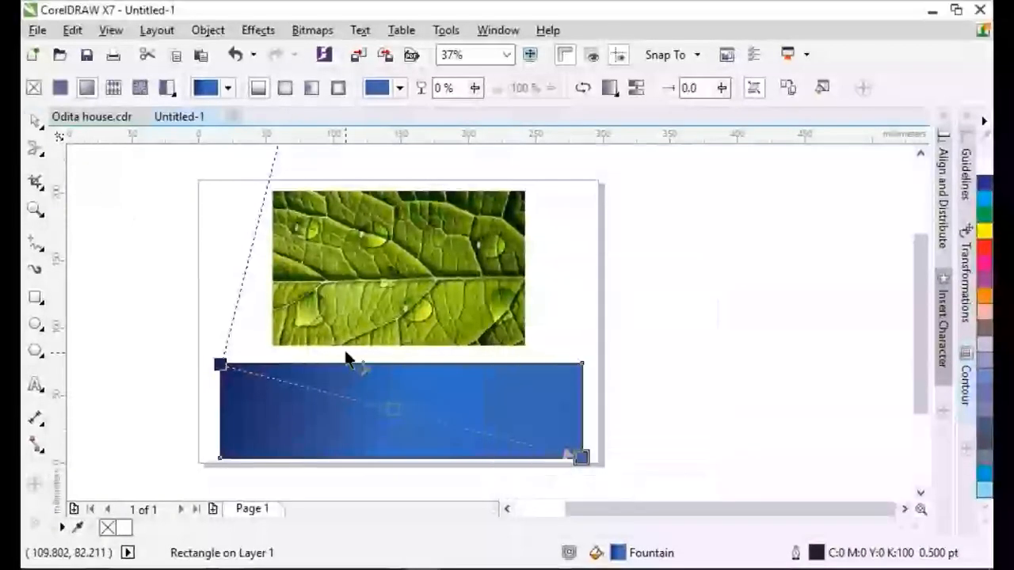
- Remove the blue rectangle's outline and move it up close beneath the leaf photo
{"action": "left_click", "coordinate": [37, 122]}
{"action": "scroll", "coordinate": [284, 377], "scroll_direction": "up", "scroll_amount": 2}
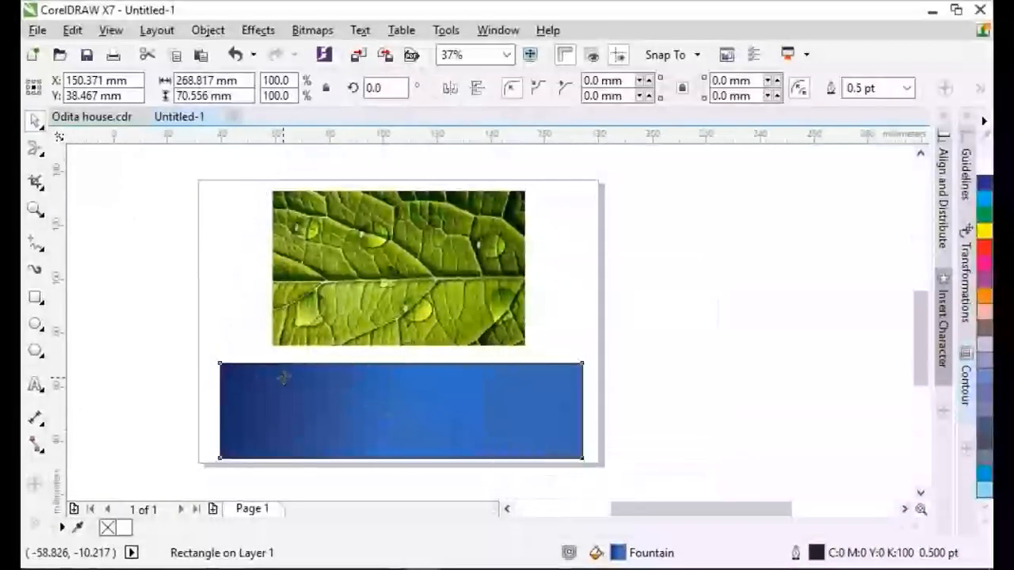
{"action": "right_click", "coordinate": [118, 527]}
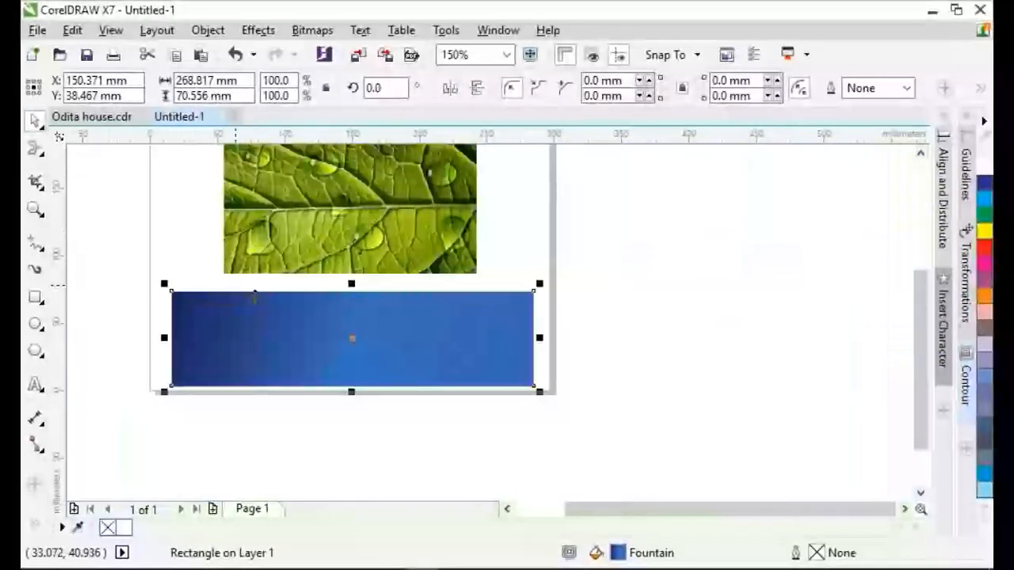
{"action": "left_click_drag", "start_coordinate": [430, 340], "coordinate": [430, 325]}
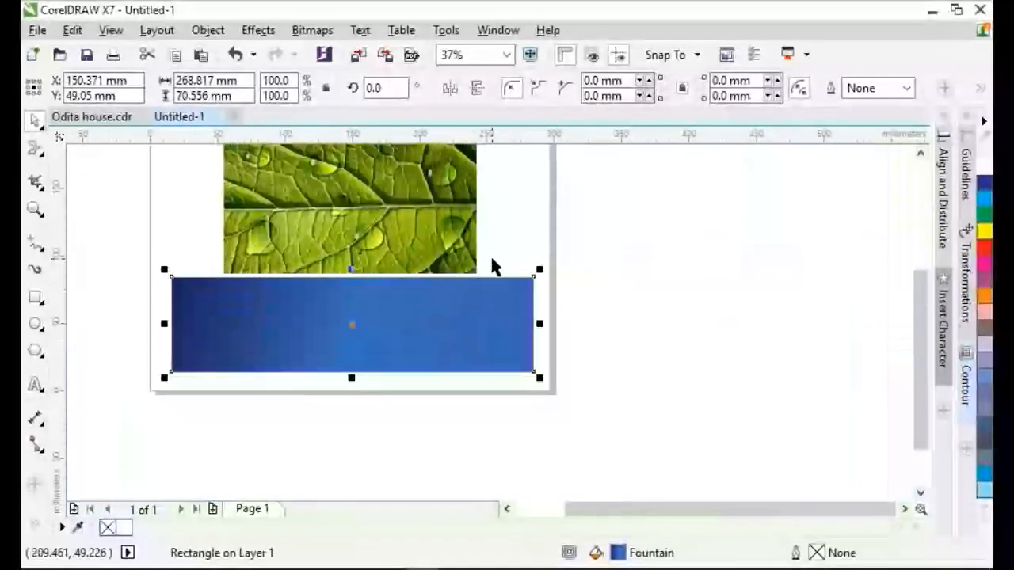
- Copy two irregular drops and two highlighted oval drops from the leaf and spread them across the blue rectangle
{"action": "left_click", "coordinate": [440, 239]}
{"action": "left_click_drag", "start_coordinate": [452, 235], "coordinate": [492, 317]}
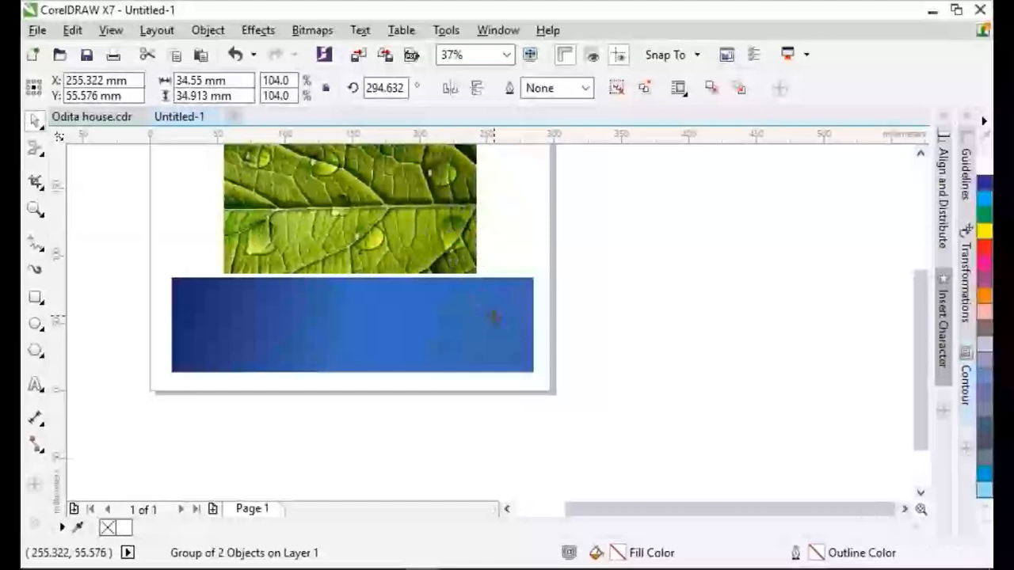
{"action": "left_click_drag", "start_coordinate": [376, 247], "coordinate": [375, 307]}
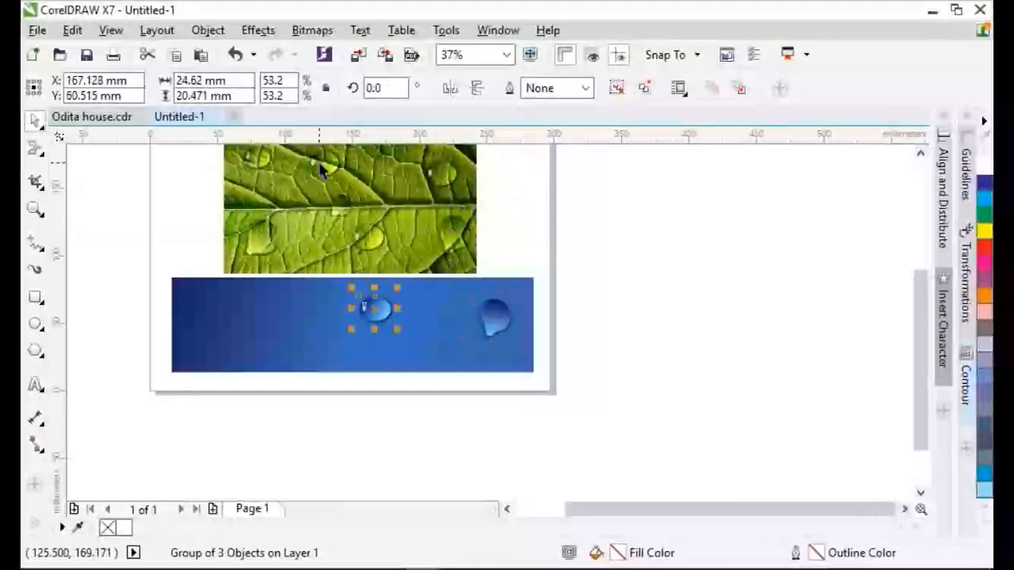
{"action": "left_click_drag", "start_coordinate": [320, 163], "coordinate": [212, 316]}
{"action": "left_click_drag", "start_coordinate": [267, 248], "coordinate": [291, 320]}
- Add two more irregular drops, rotated to about 339°, in the lower part of the blue rectangle between the other drops
{"action": "left_click", "coordinate": [257, 238]}
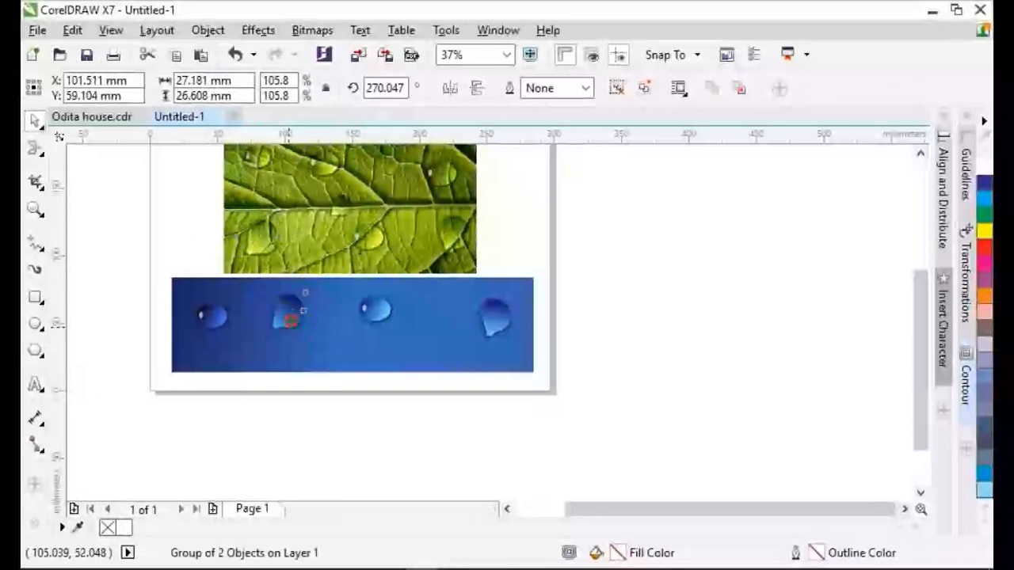
{"action": "left_click", "coordinate": [345, 347]}
{"action": "left_click_drag", "start_coordinate": [333, 295], "coordinate": [330, 294]}
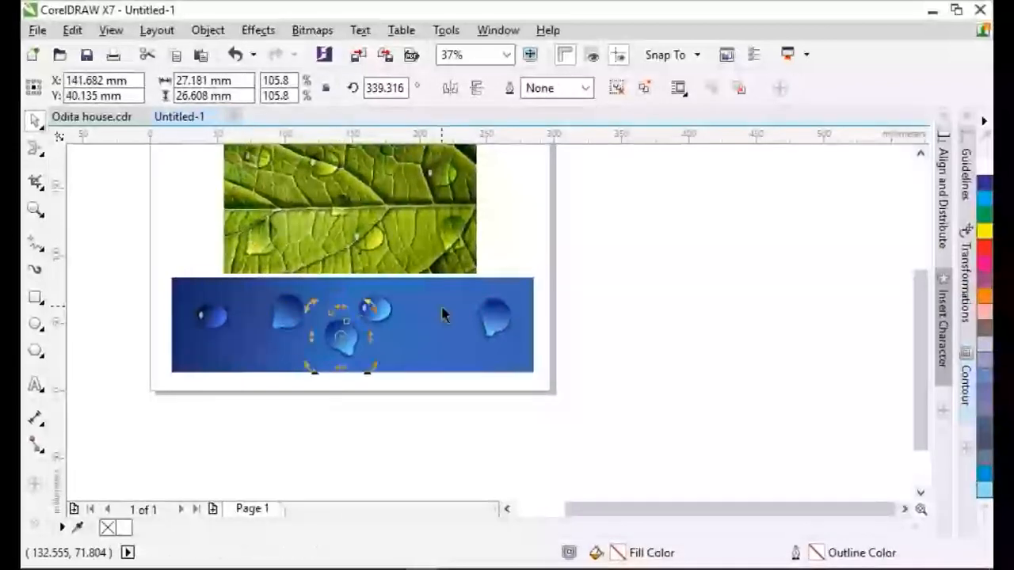
{"action": "left_click", "coordinate": [478, 242]}
{"action": "left_click_drag", "start_coordinate": [353, 347], "coordinate": [439, 349]}
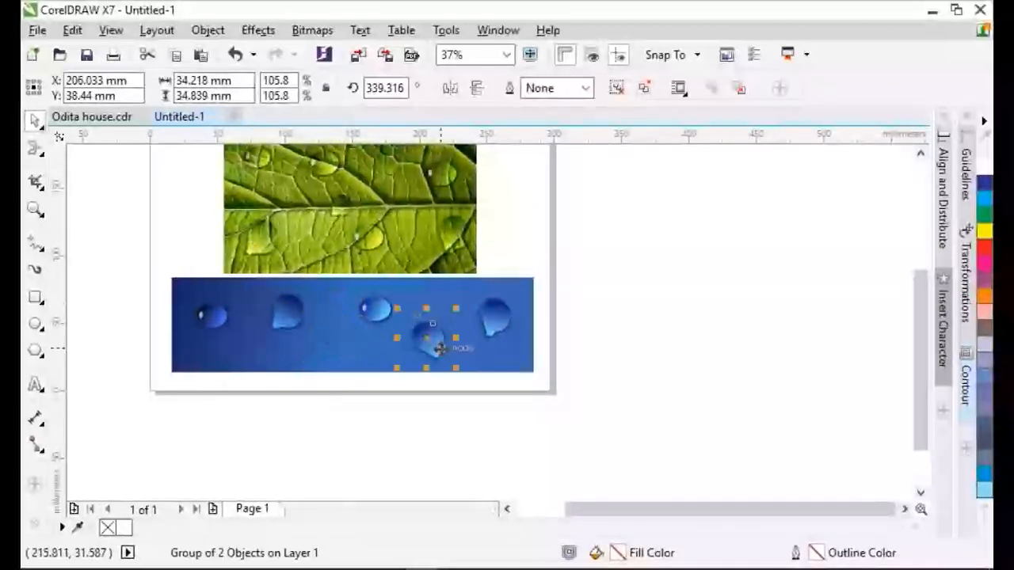
{"action": "left_click_drag", "start_coordinate": [329, 369], "coordinate": [329, 366]}
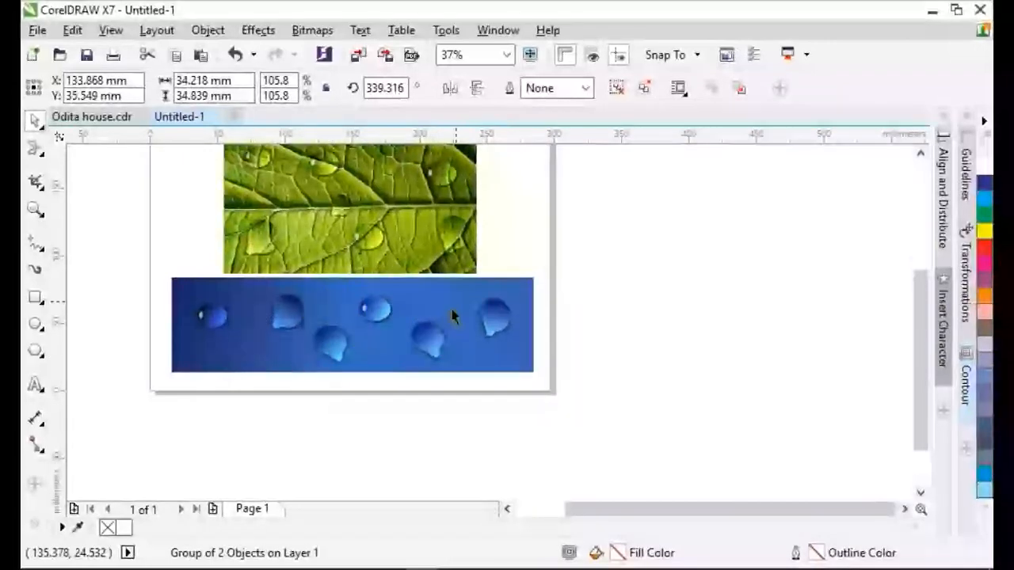
{"action": "key", "text": "Escape"}
{"action": "scroll", "coordinate": [368, 337], "scroll_direction": "up", "scroll_amount": 2}
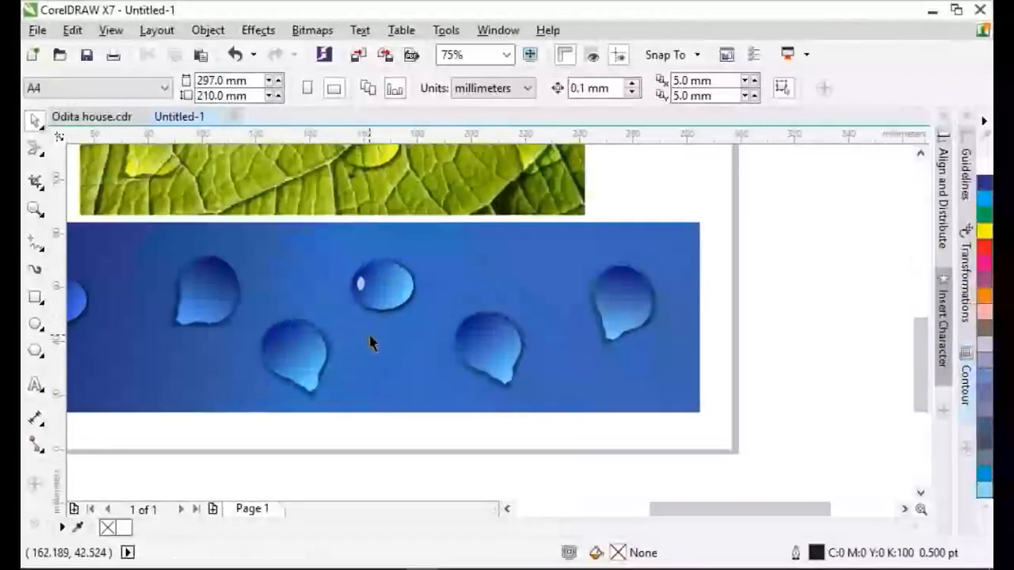
{"action": "scroll", "coordinate": [370, 339], "scroll_direction": "down", "scroll_amount": 1}
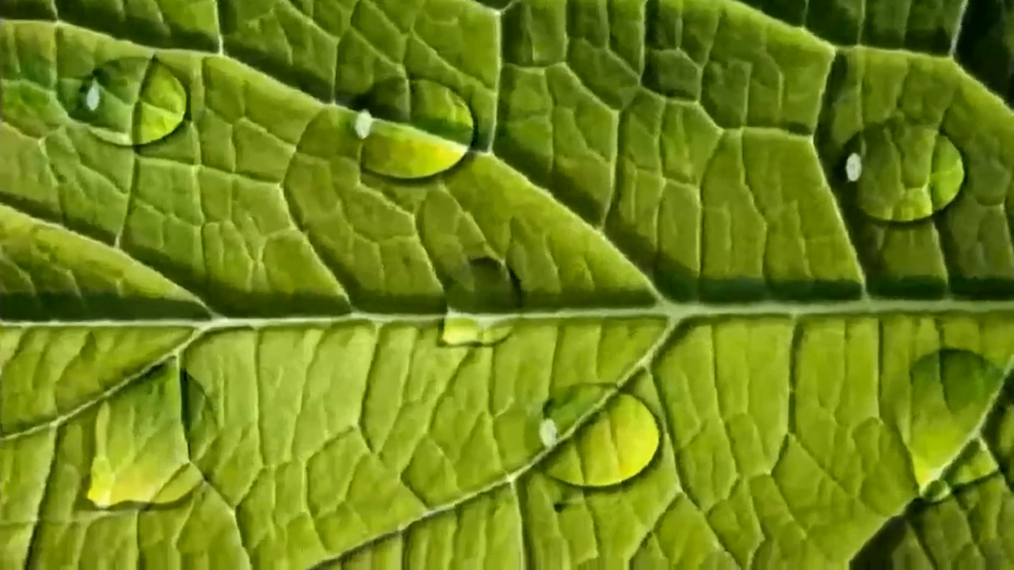